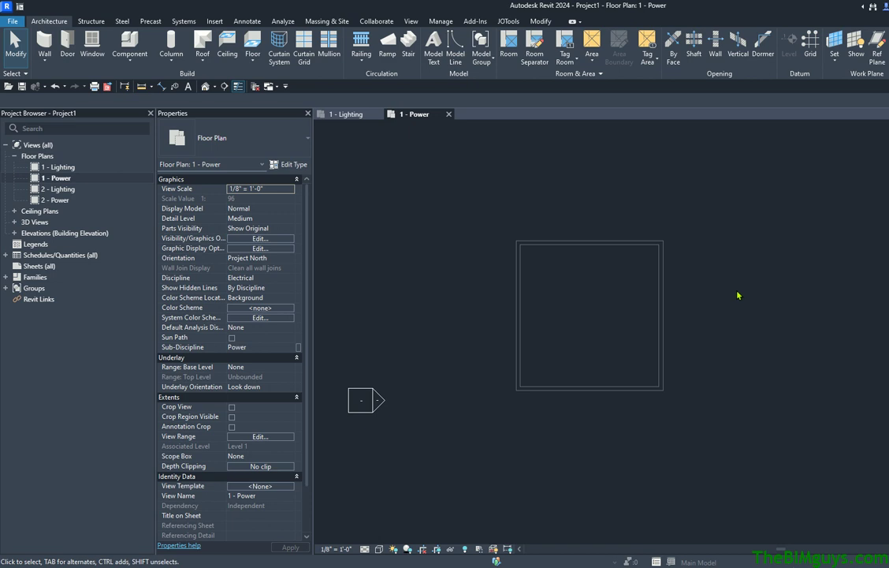
Step: Switch the ribbon to the Systems tab to reach the electrical device tools
click(180, 22)
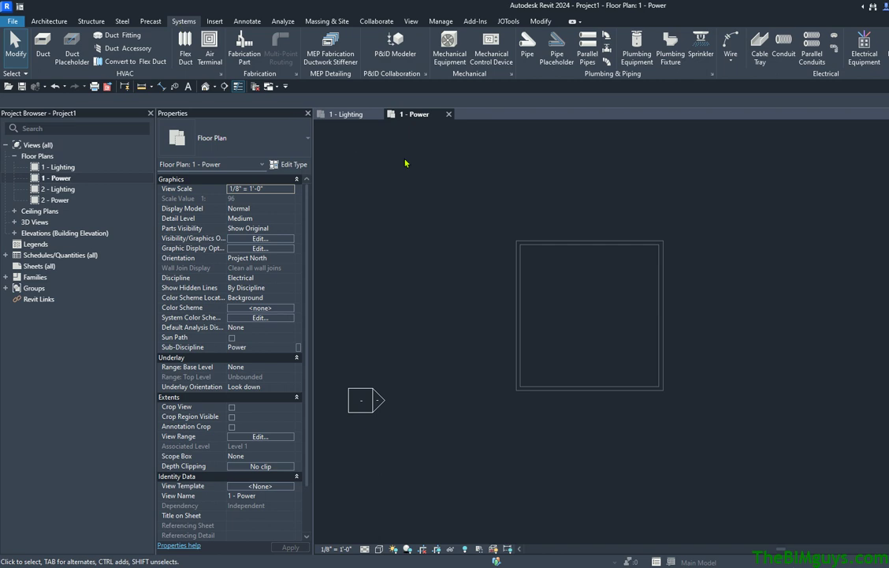
Step: Place a Duplex Receptacle : Standard on the left wall's inside face and zoom to check it
click(886, 54)
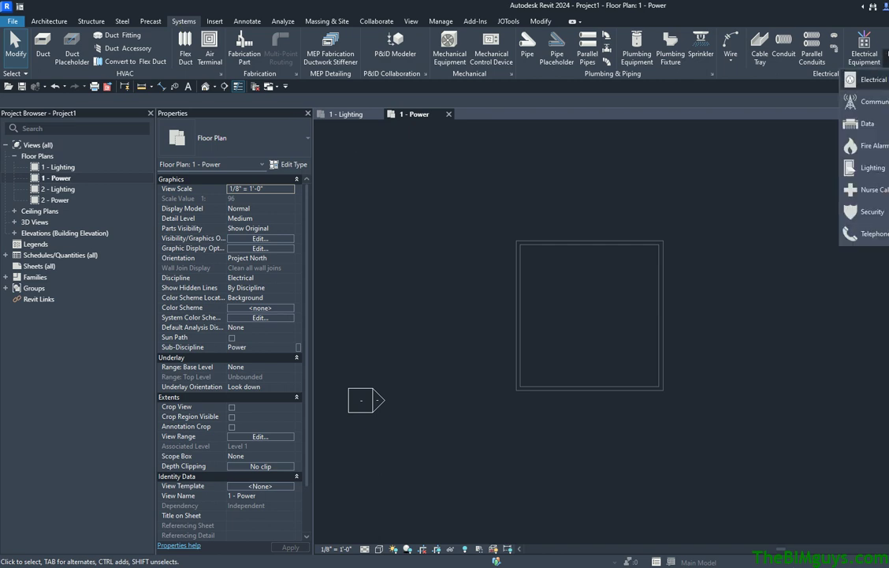
click(870, 80)
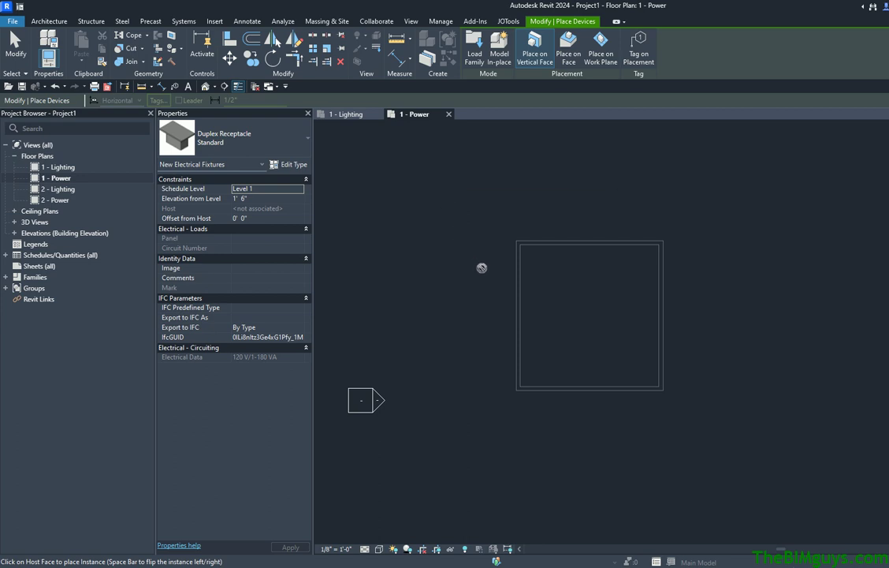
scroll(522, 259, up, 5)
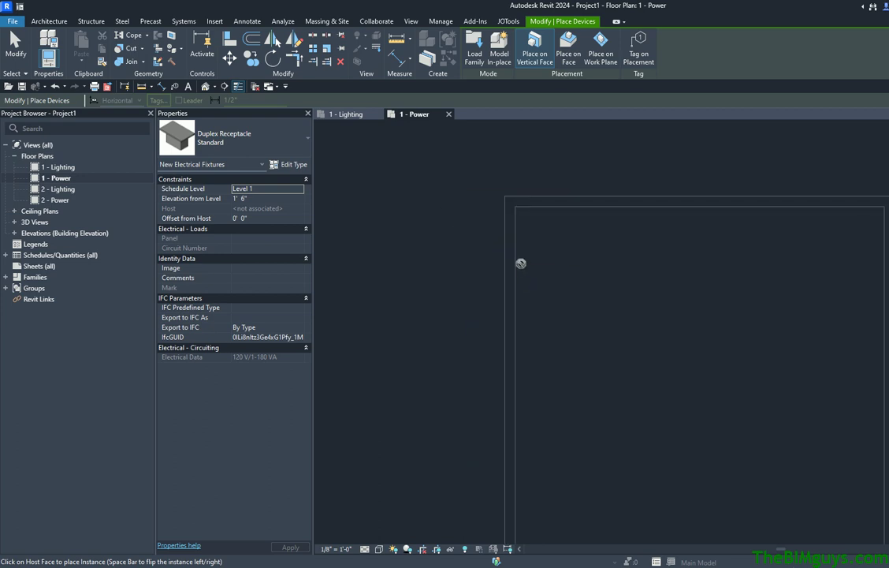
click(519, 262)
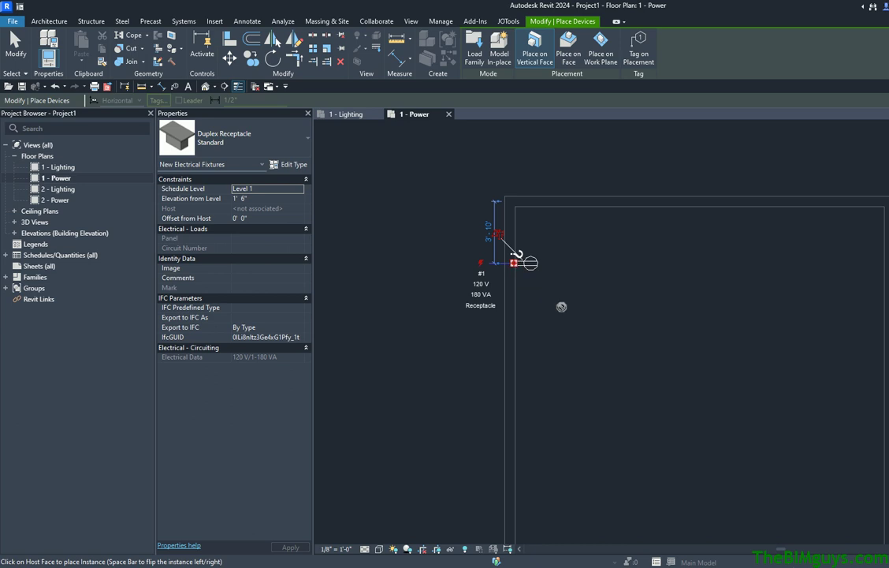
key(Escape)
key(Escape)
scroll(534, 284, up, 3)
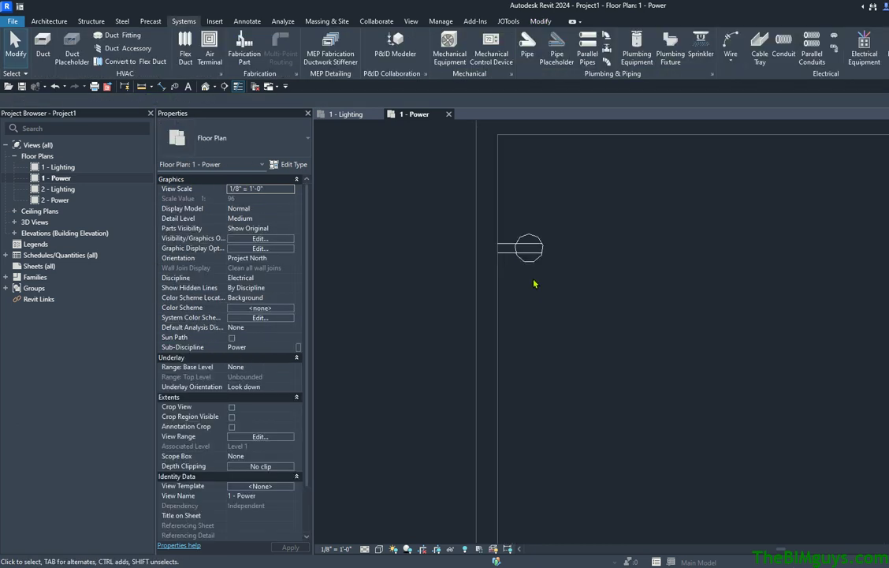
scroll(534, 259, down, 3)
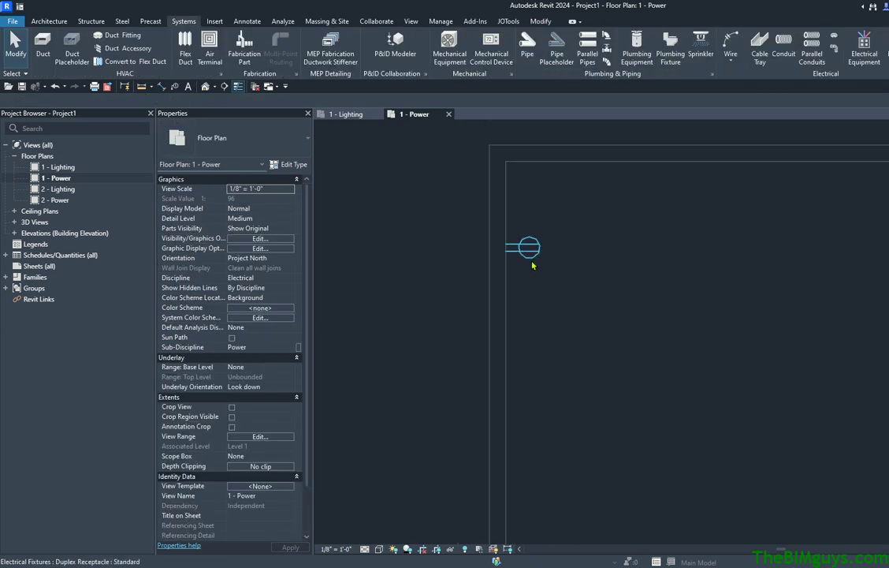
scroll(533, 268, down, 4)
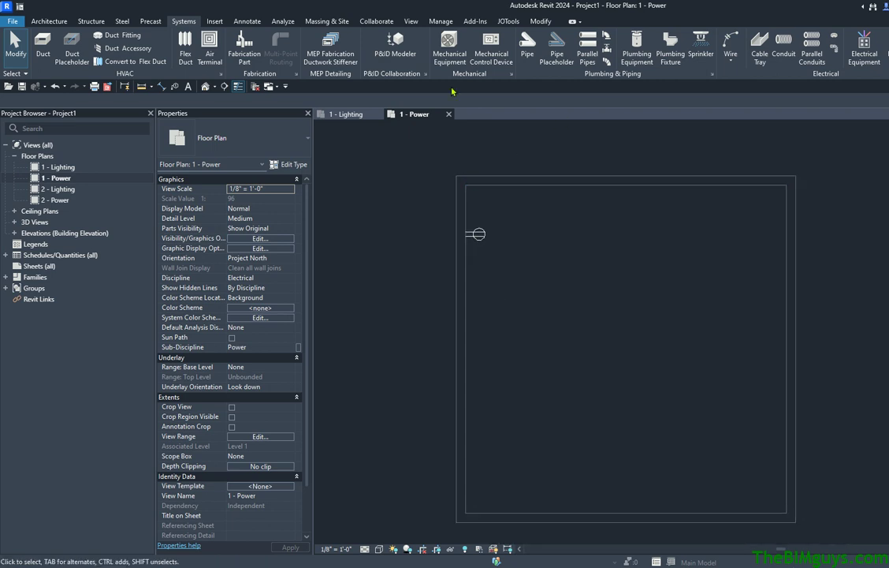
Step: Add a text note reading 'test' in the room beside the receptacle
click(232, 21)
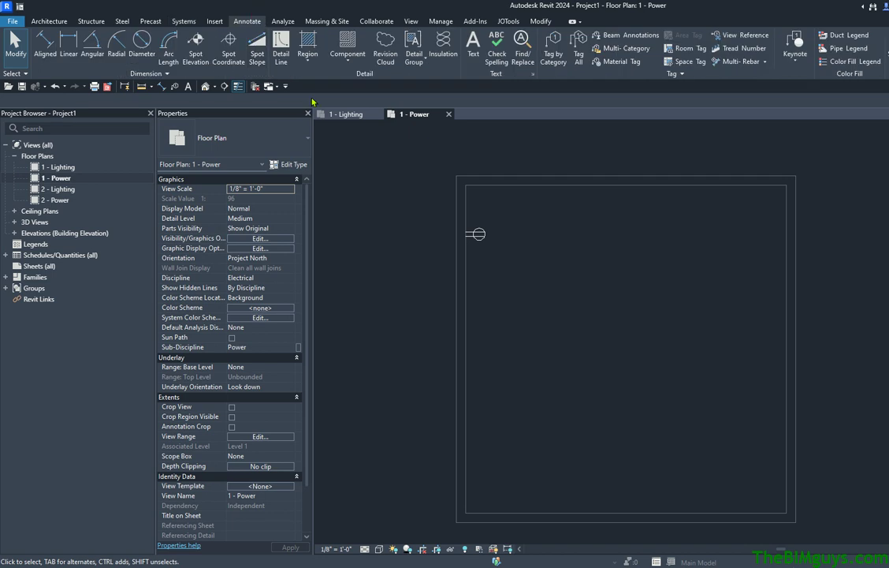
click(473, 46)
click(521, 238)
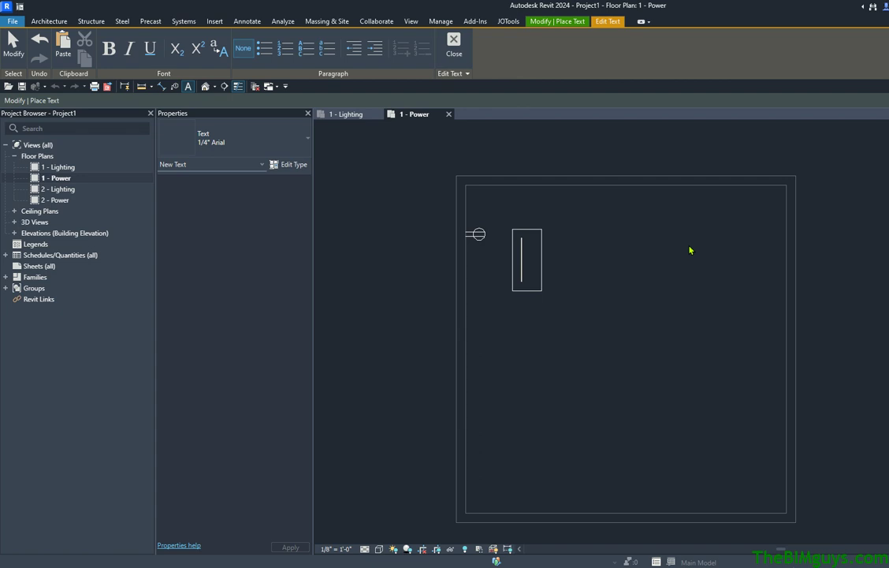
text(test)
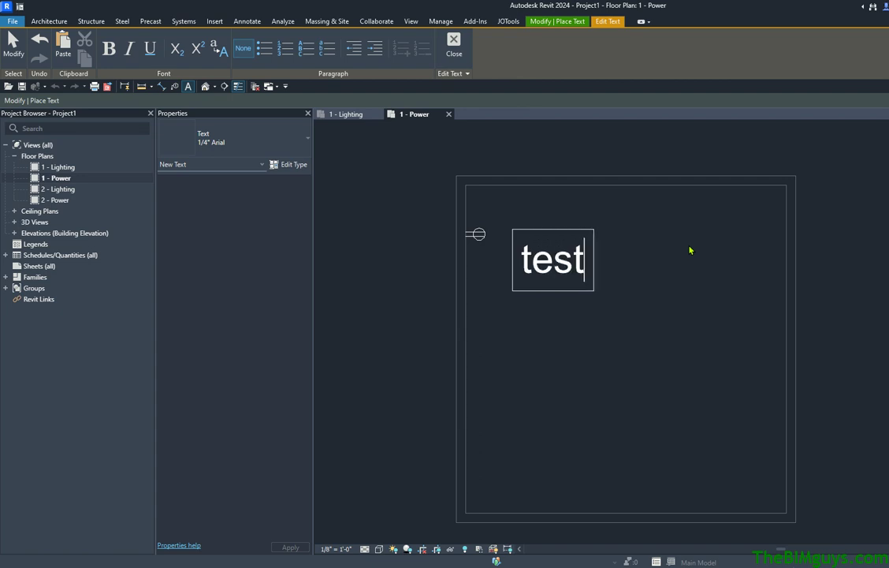
click(665, 325)
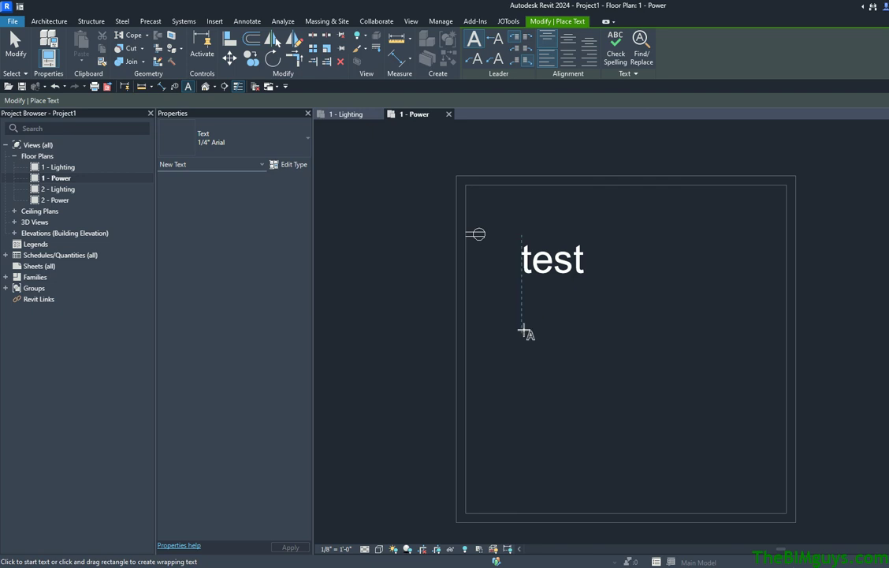
key(Escape)
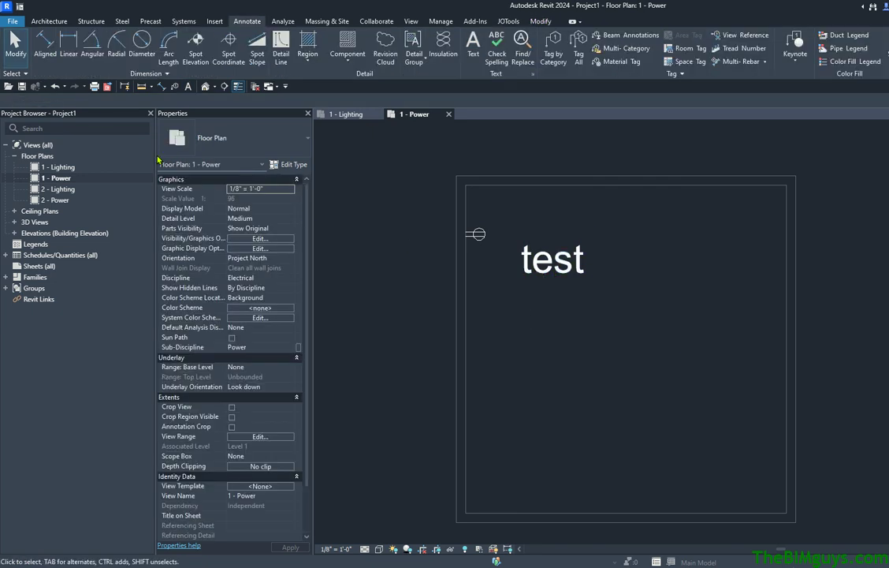
click(14, 22)
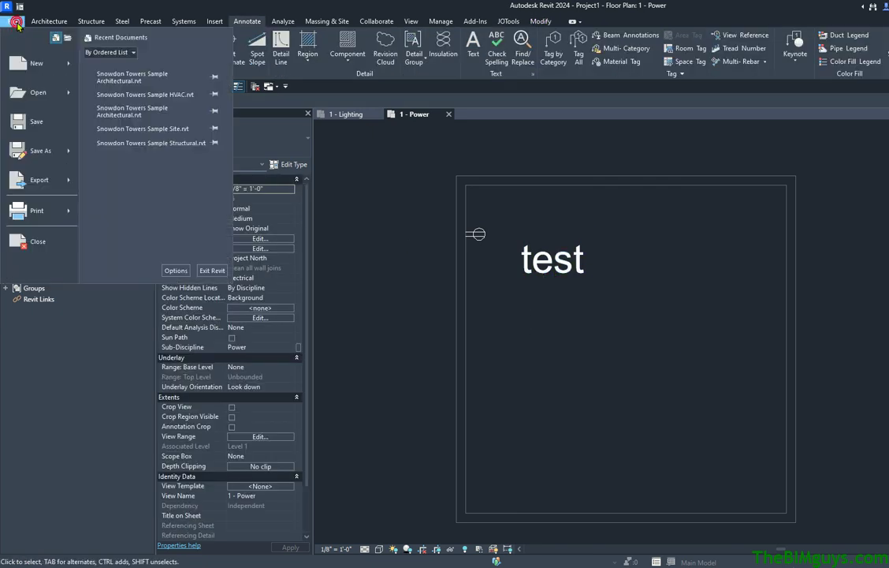
click(174, 269)
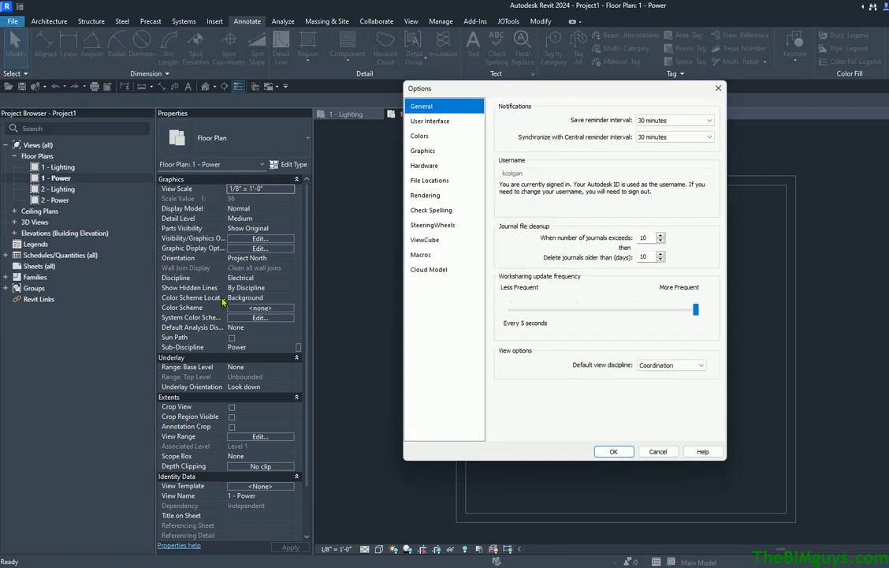
click(433, 157)
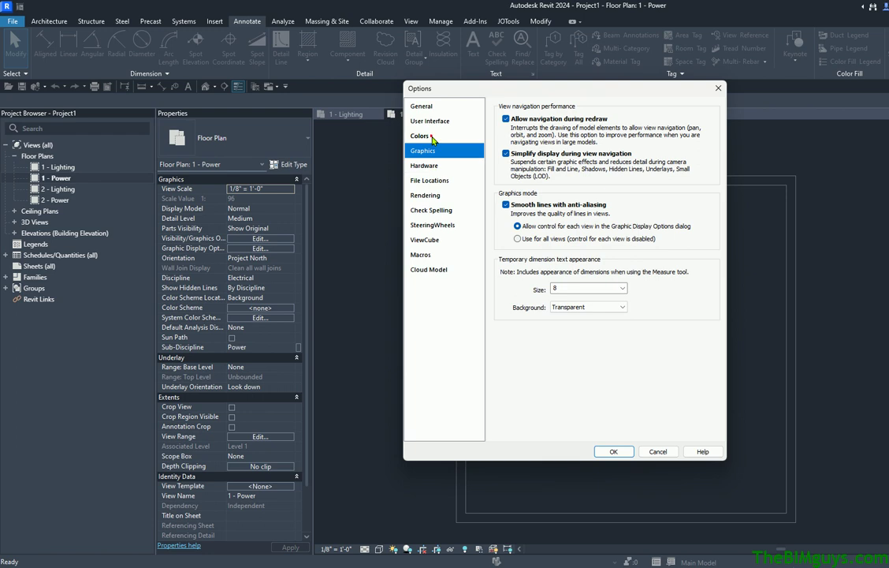
click(432, 137)
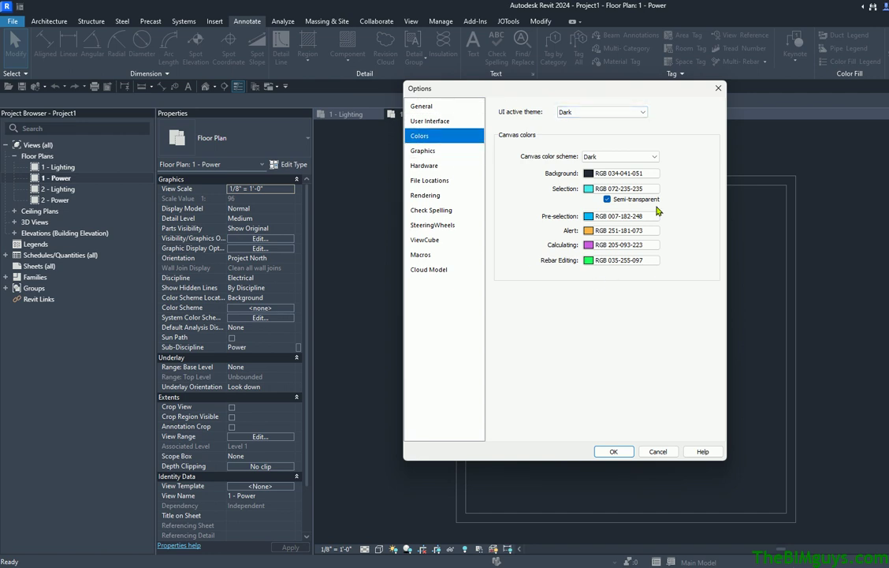
click(658, 452)
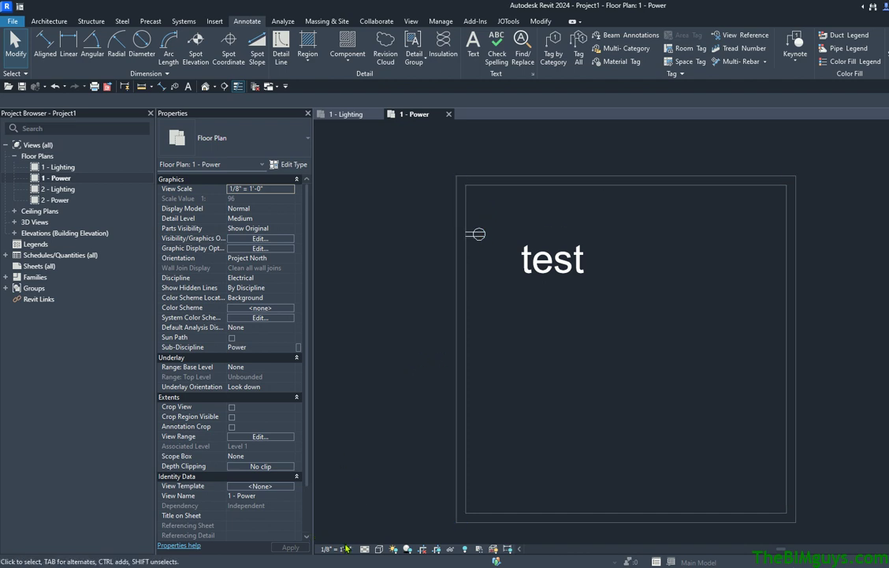
click(290, 189)
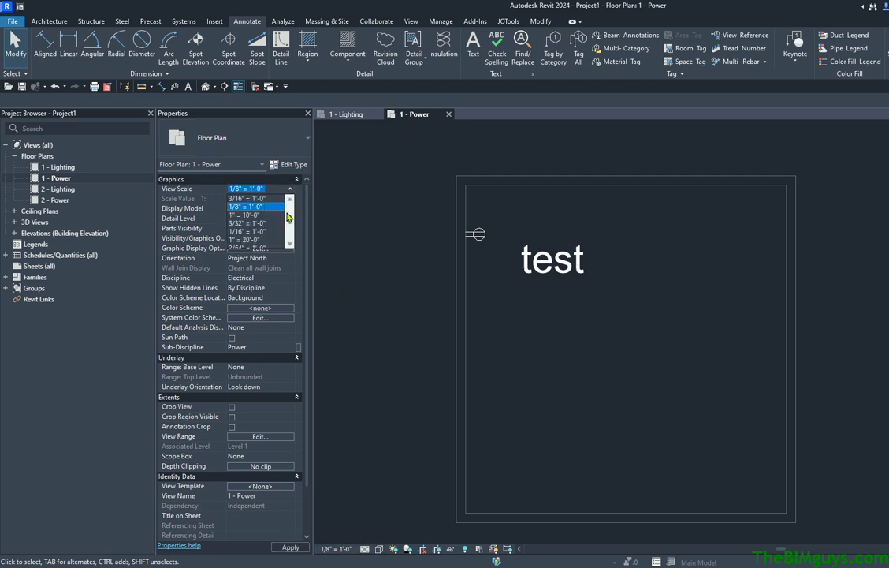
scroll(291, 223, up, 2)
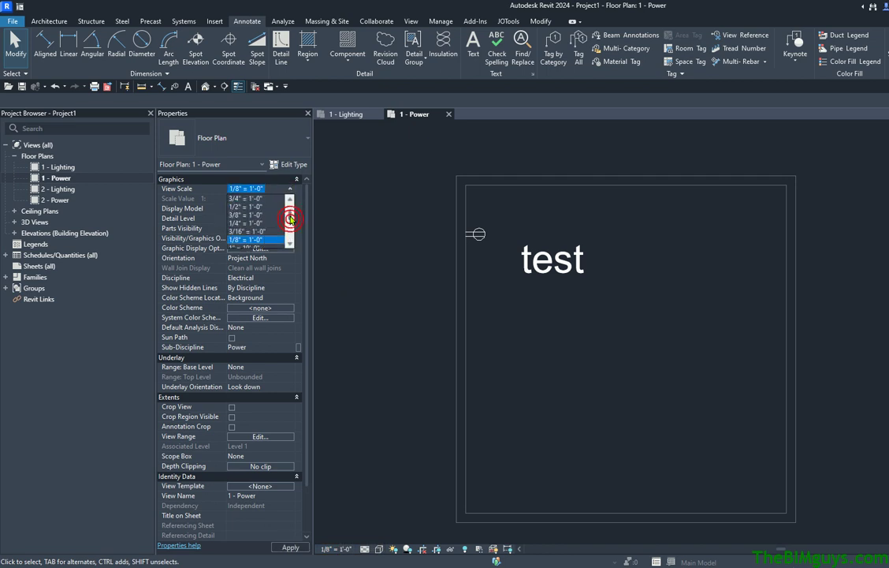
click(262, 225)
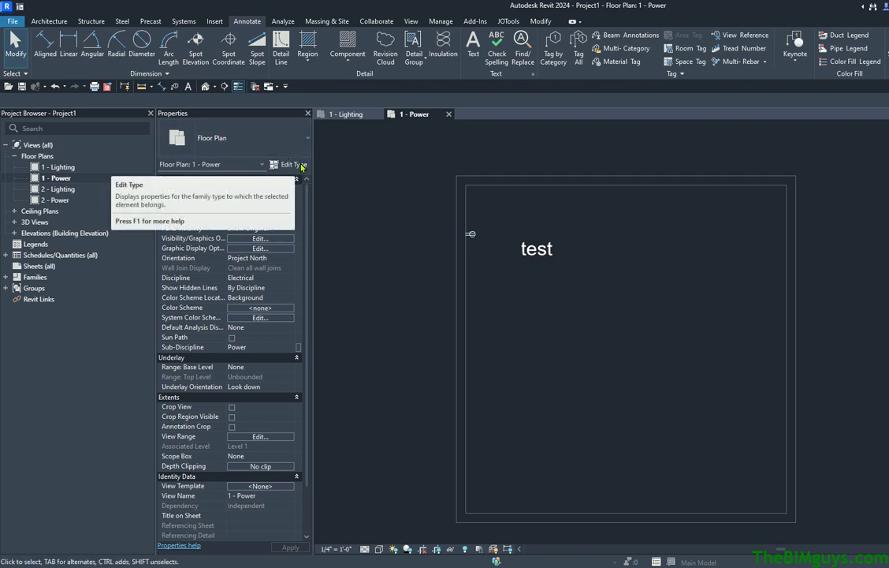
click(292, 189)
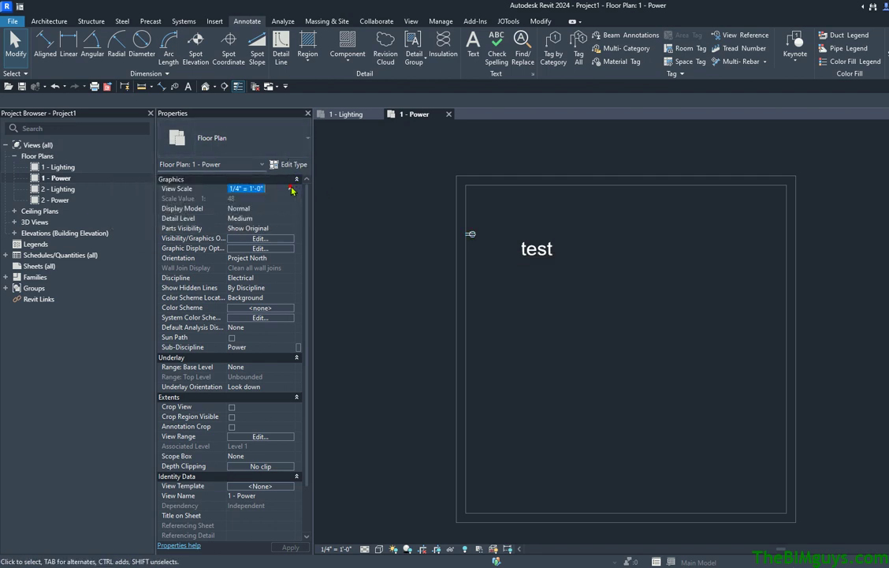
click(290, 189)
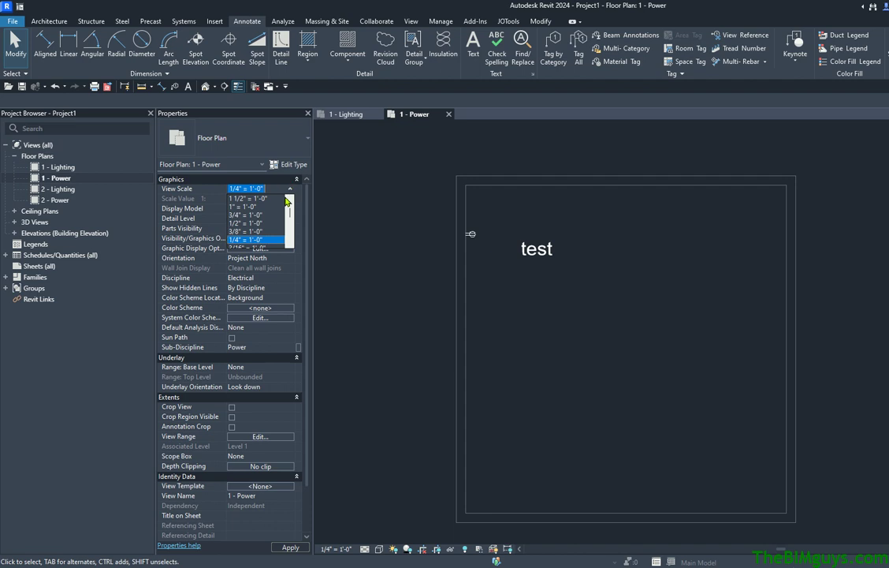
click(257, 224)
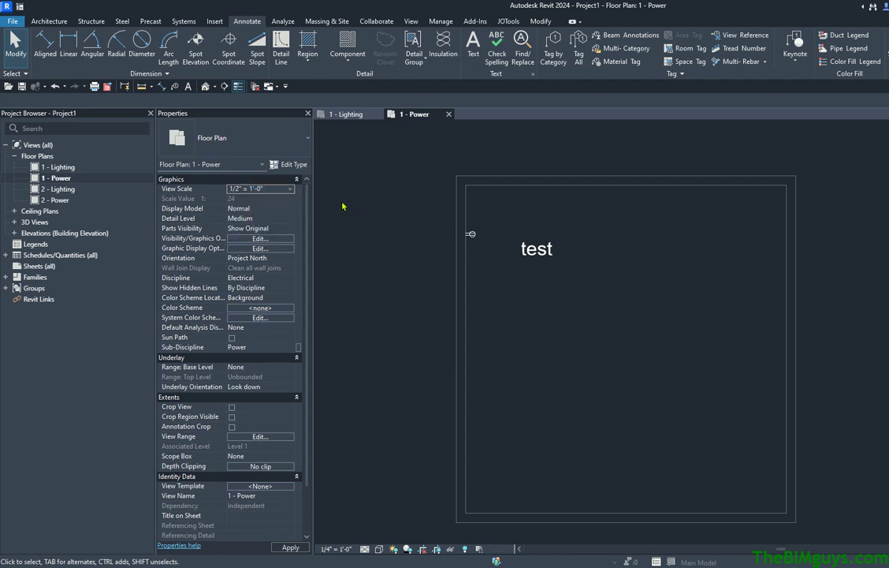
click(292, 189)
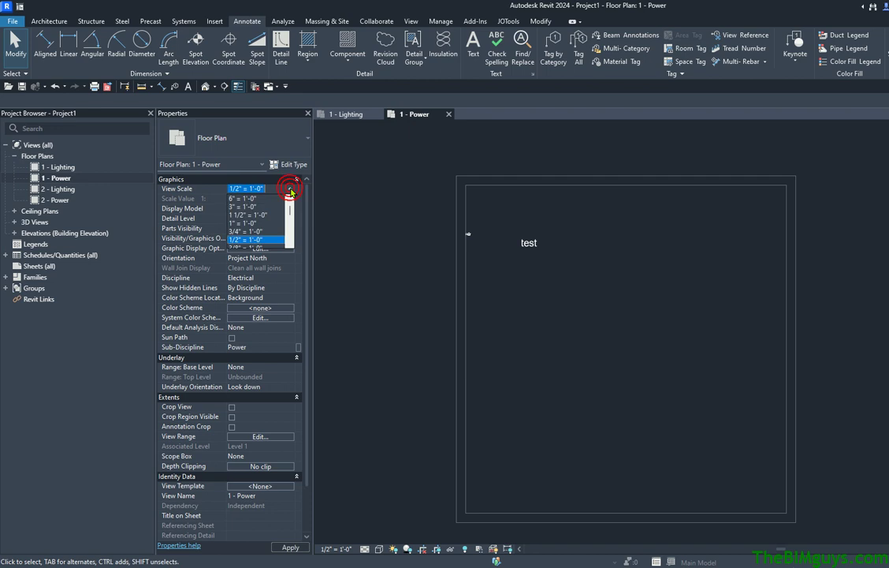
click(290, 241)
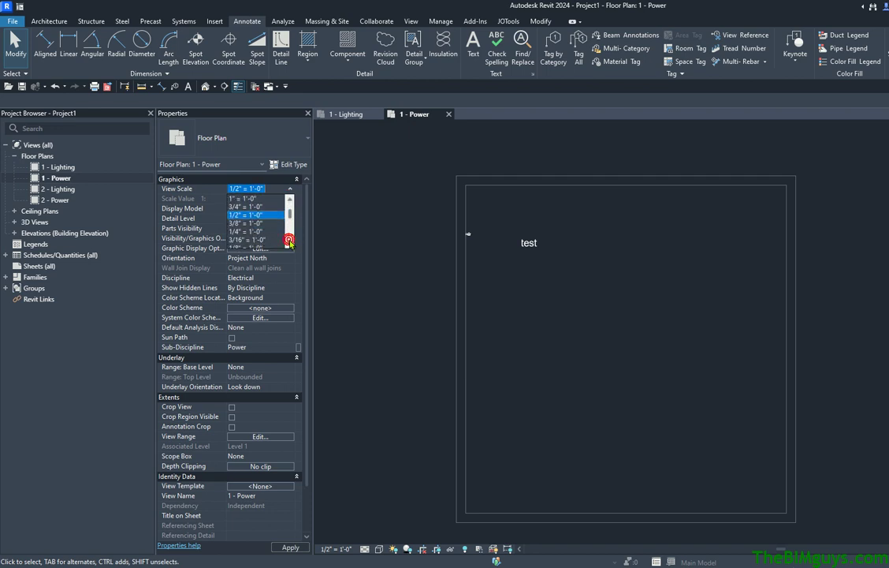
click(259, 239)
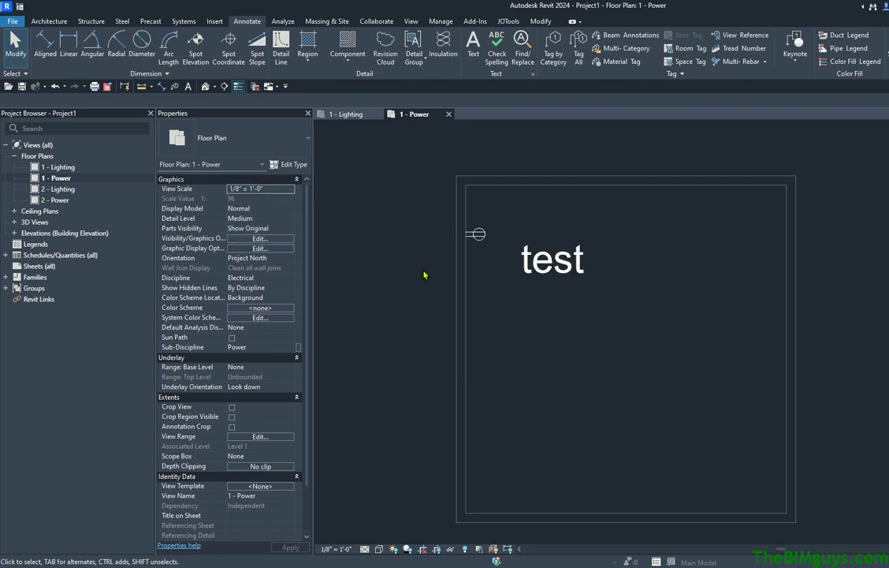
Step: Pan to the duplex receptacle, select and deselect it, then recentre the room
scroll(434, 268, up, 2)
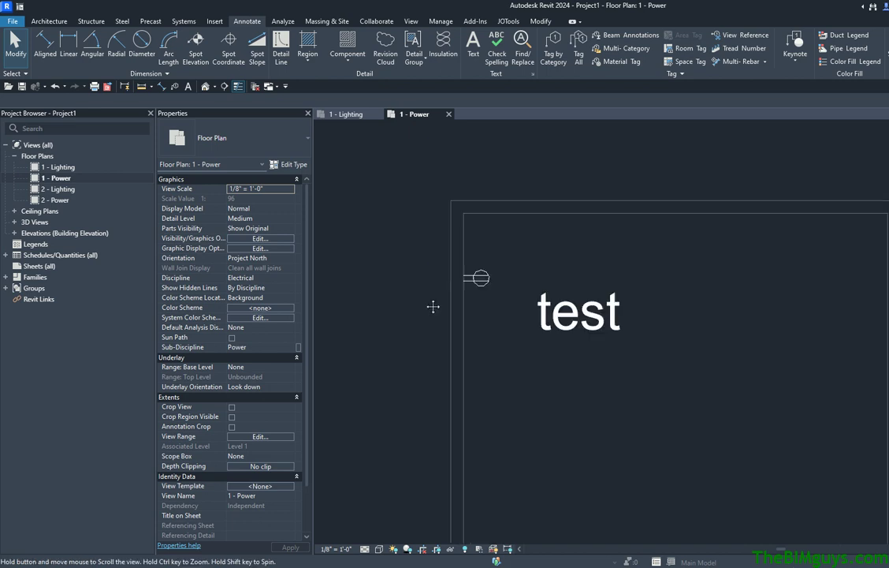
middle_drag(433, 306, 417, 340)
click(473, 307)
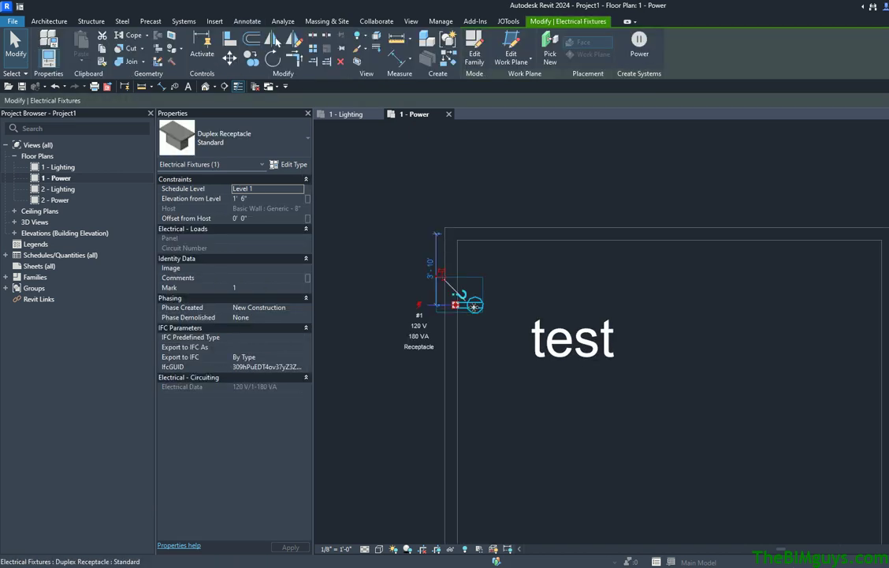
click(358, 336)
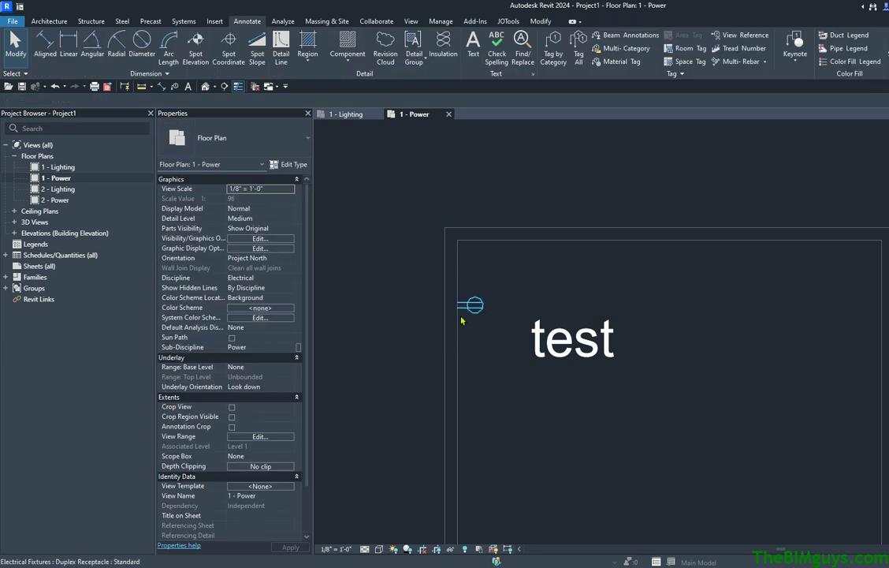
scroll(438, 344, down, 1)
middle_drag(438, 344, 392, 279)
scroll(411, 311, down, 2)
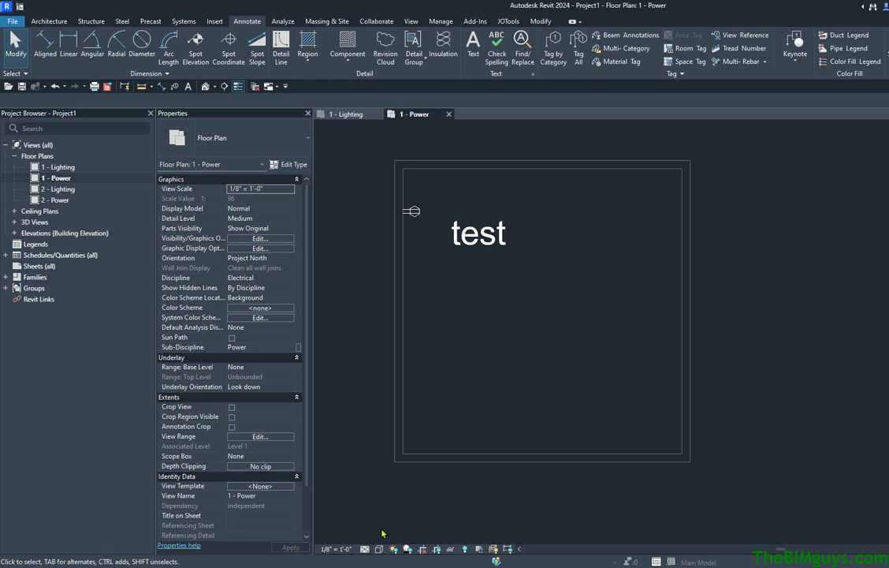
Step: Set the plan's detail level to Fine and select the duplex receptacle on the wall
click(365, 549)
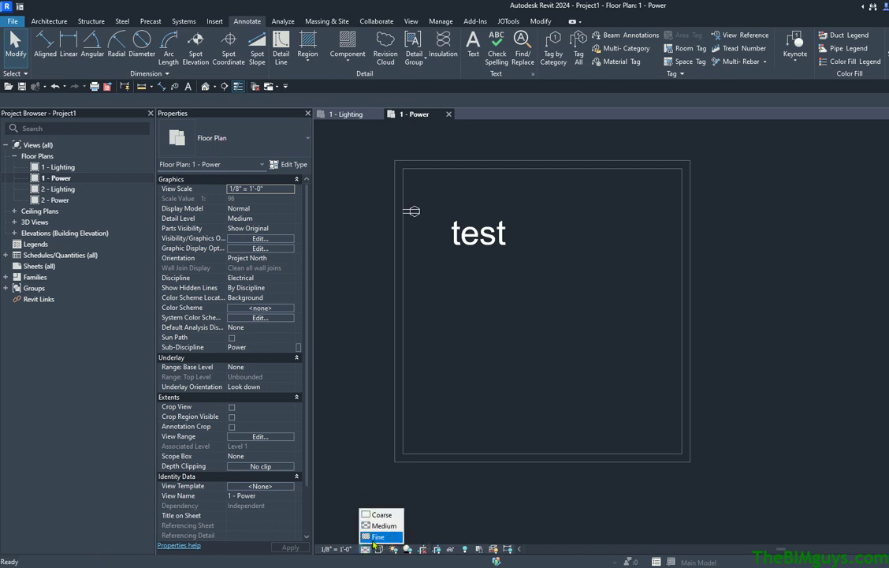
click(376, 537)
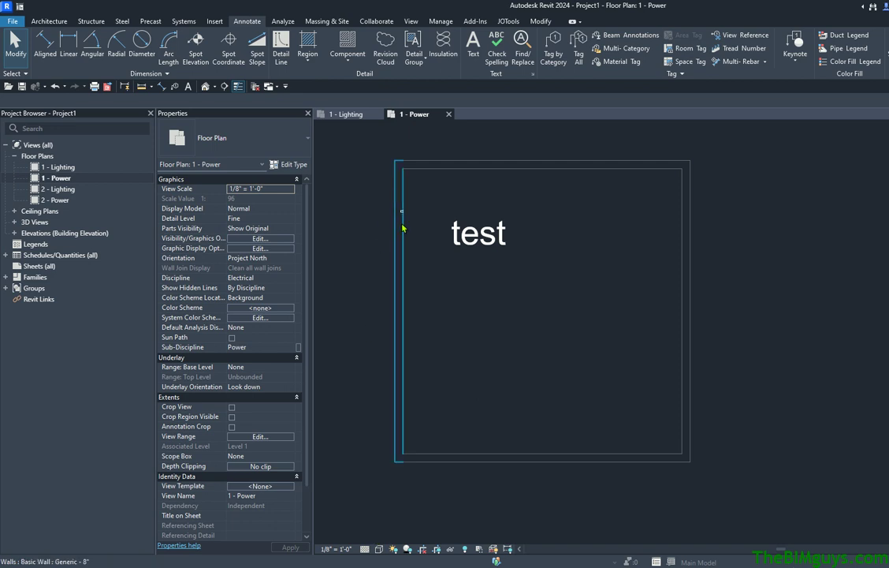
scroll(377, 211, up, 2)
scroll(377, 211, up, 3)
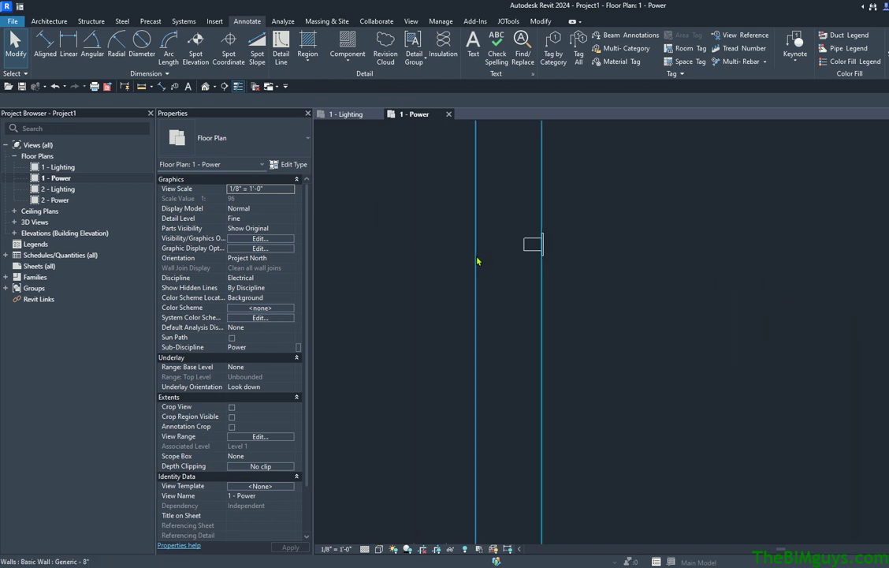
click(527, 253)
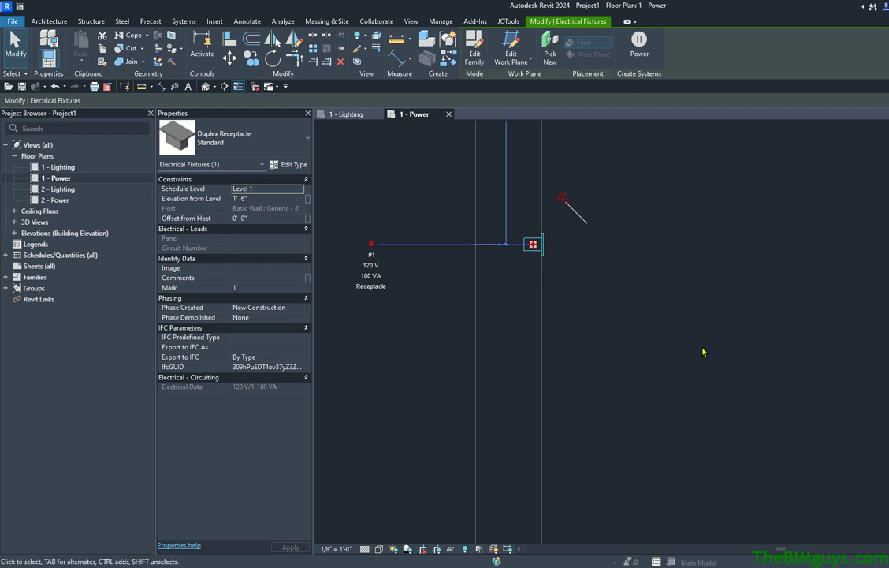
key(Escape)
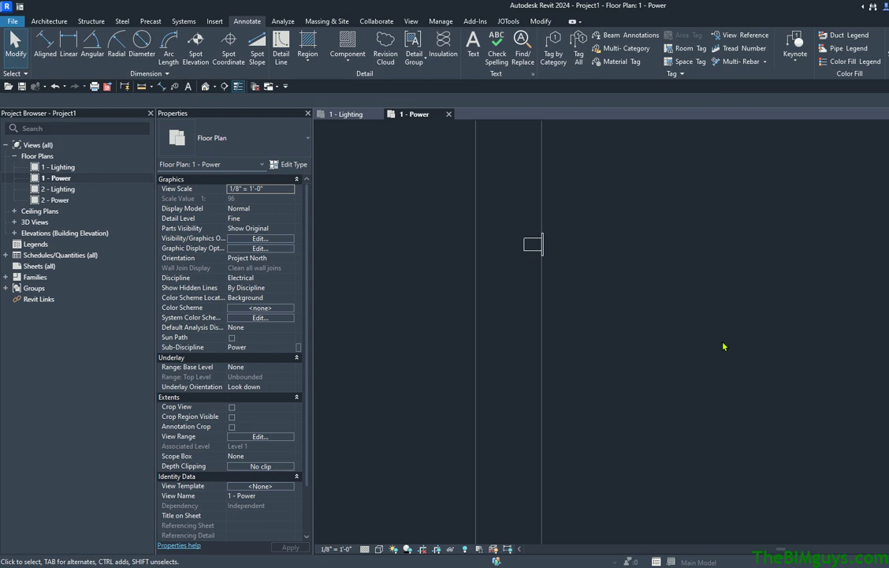
click(529, 254)
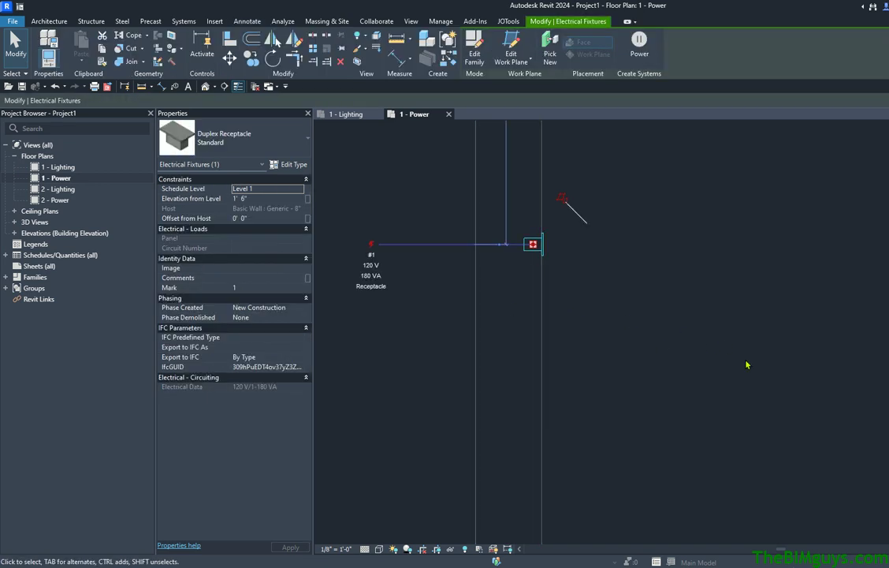
Step: Edit the Duplex Receptacle family and view its 3D View 1 in Wireframe, orbiting the box
click(474, 49)
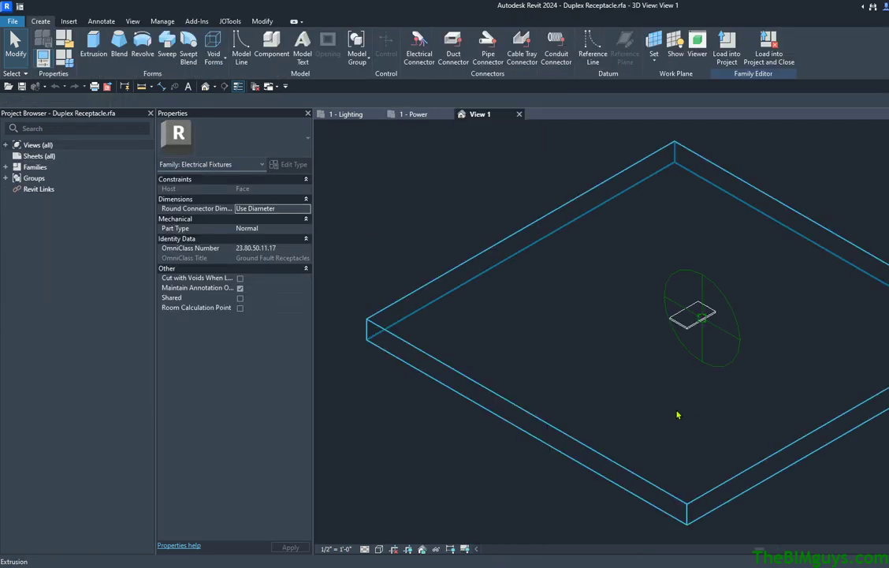
click(378, 549)
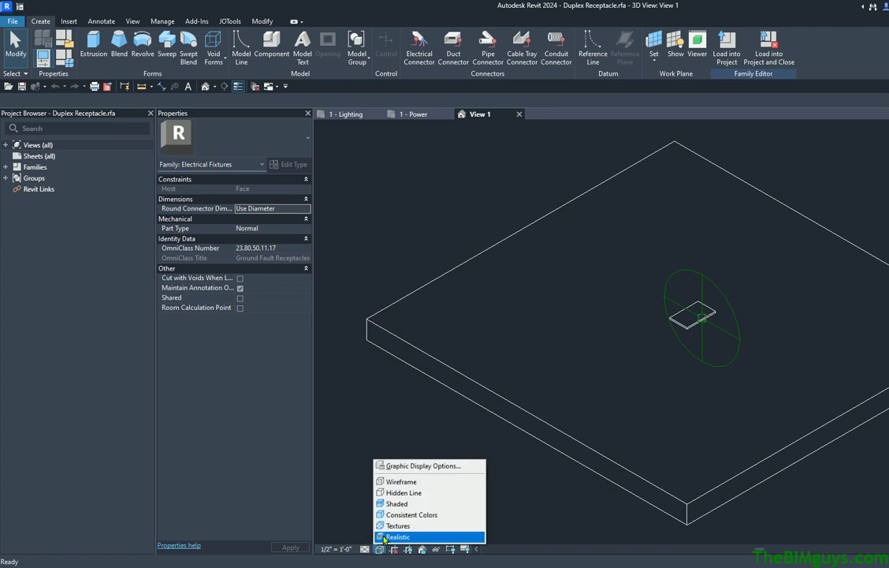
click(395, 486)
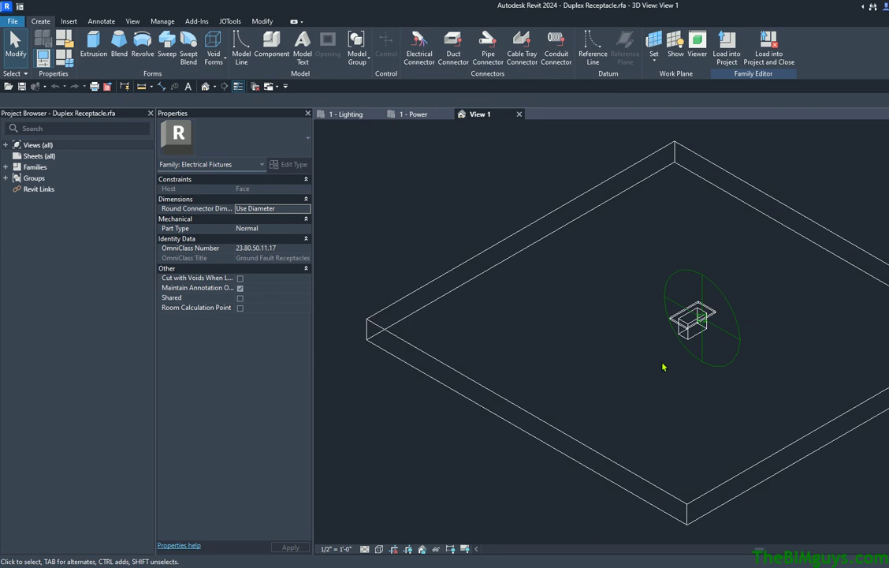
scroll(694, 320, up, 4)
scroll(705, 318, down, 2)
shift+middle_drag(724, 346, 783, 443)
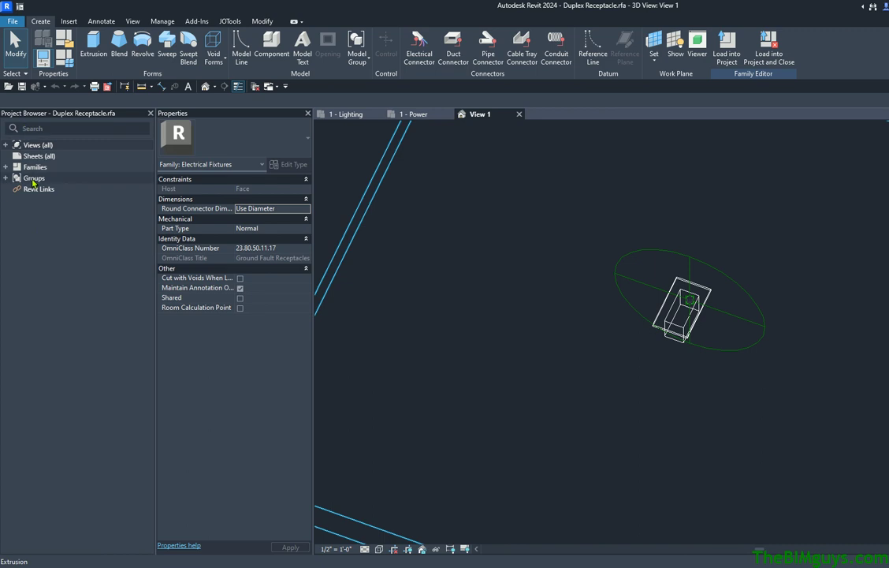
Step: Open the family's Ref. Level floor plan and window-select the receptacle elements
double_click(8, 147)
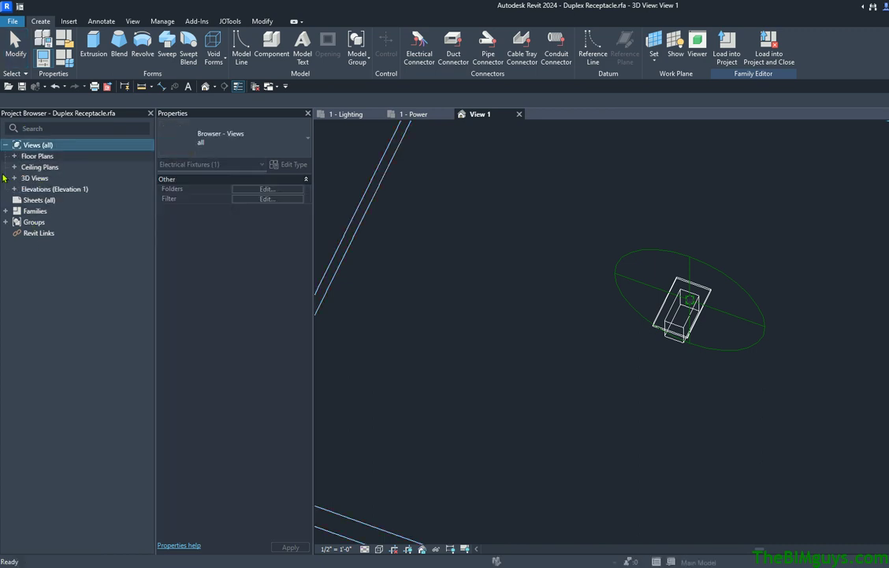
click(45, 160)
double_click(45, 156)
double_click(45, 168)
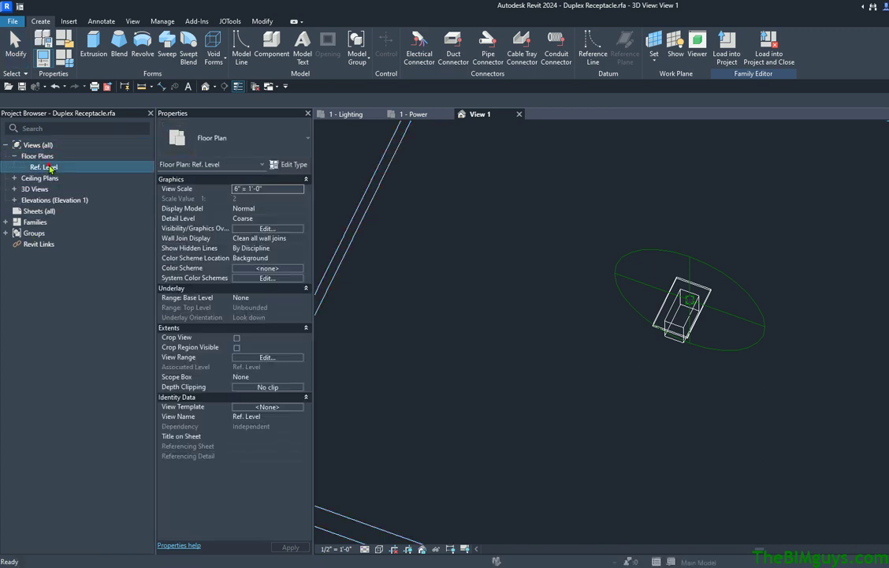
scroll(689, 339, up, 4)
scroll(689, 339, up, 4)
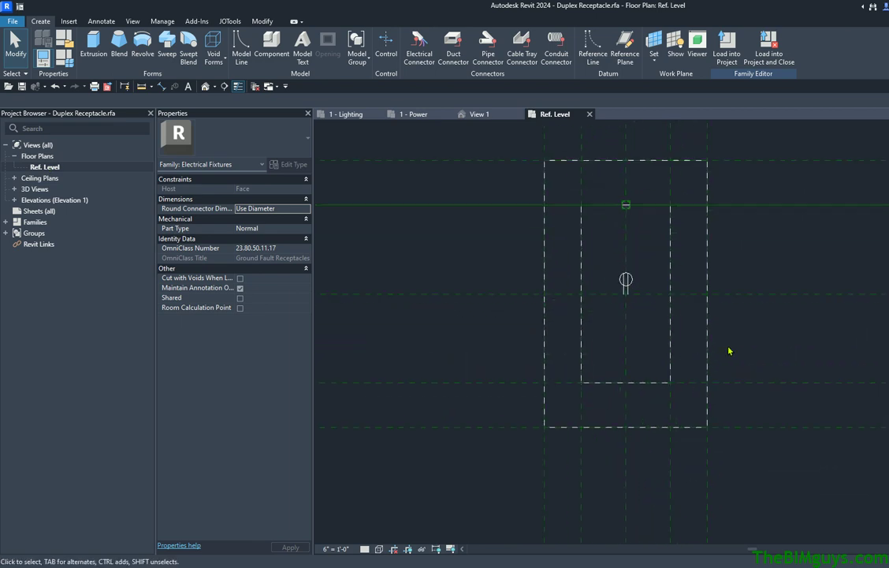
drag(517, 139, 739, 507)
scroll(532, 407, down, 3)
scroll(537, 419, up, 4)
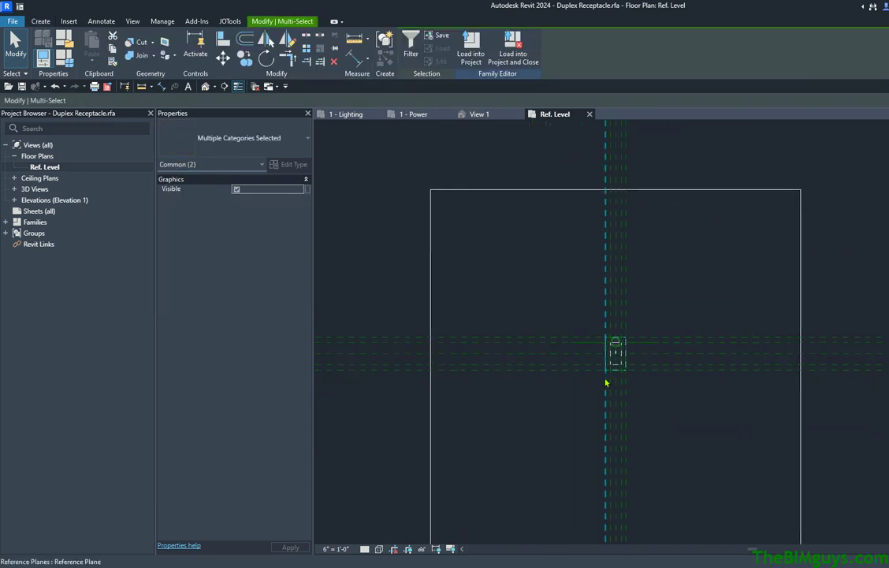
click(424, 116)
Step: Set the 1 - Power plan to 1/16" = 1'-0" scale and Medium detail, then return to View 1
scroll(651, 338, up, 3)
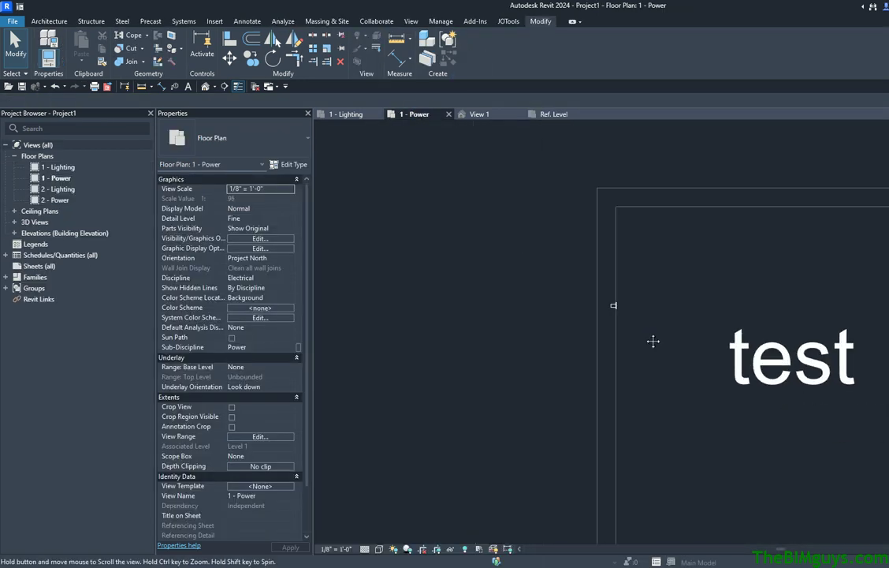
middle_drag(653, 341, 556, 298)
click(291, 190)
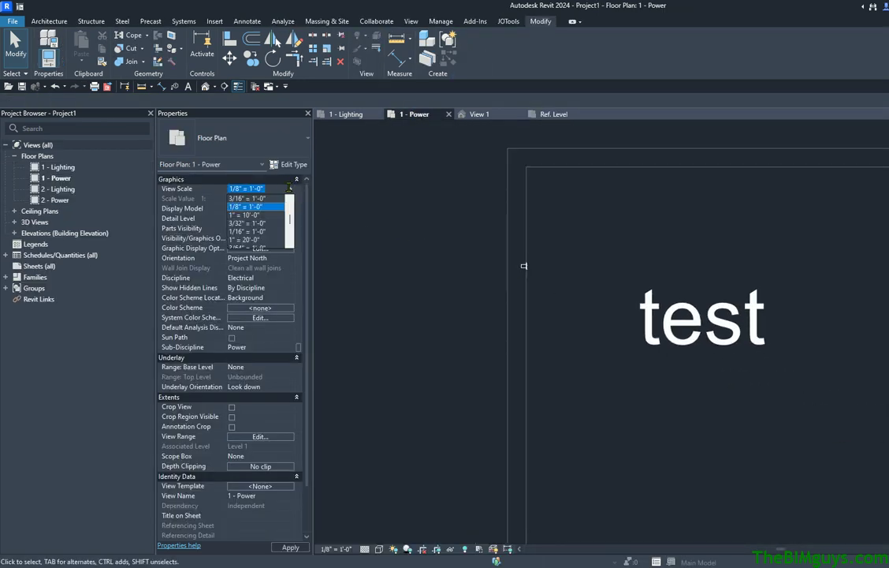
click(268, 231)
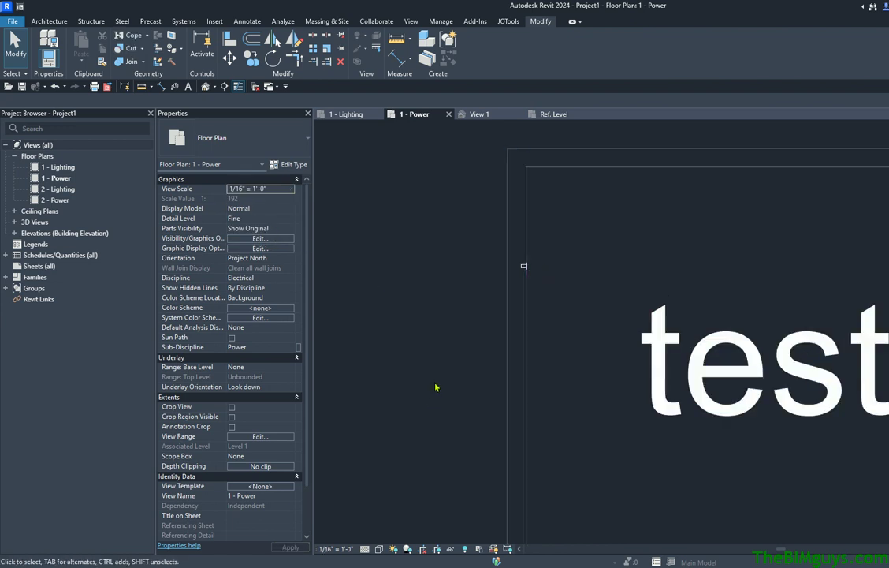
click(365, 549)
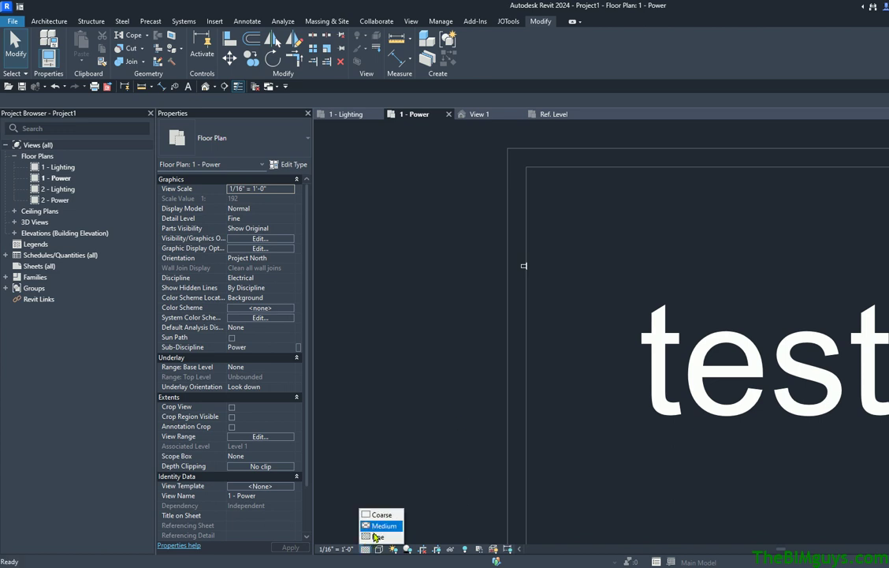
click(378, 526)
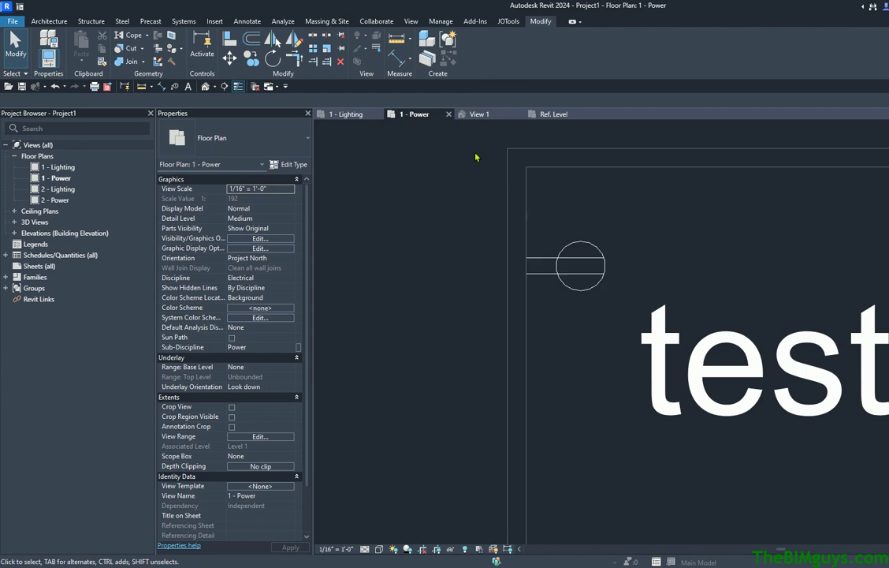
click(478, 114)
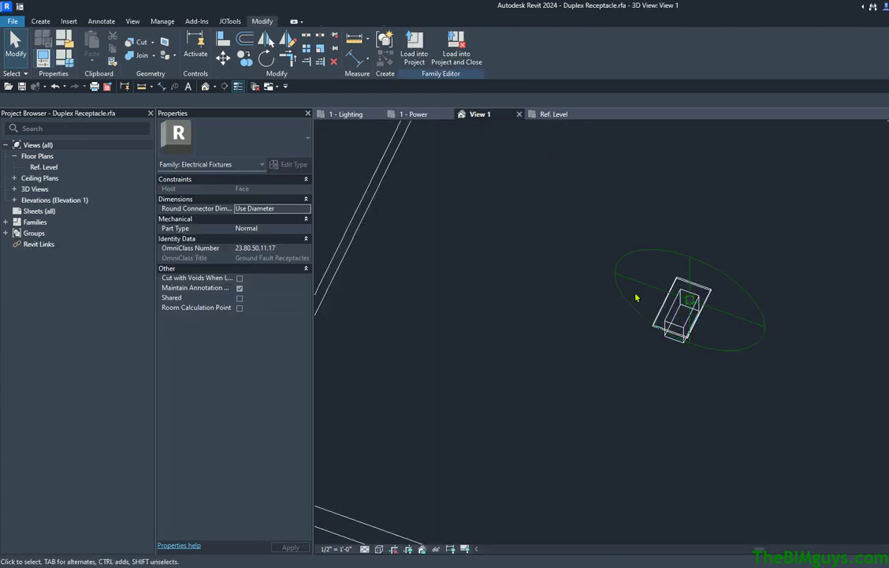
Step: Centre the family's Ref. Level plan on the receptacle box and open Visibility/Graphic Overrides with VG
click(539, 114)
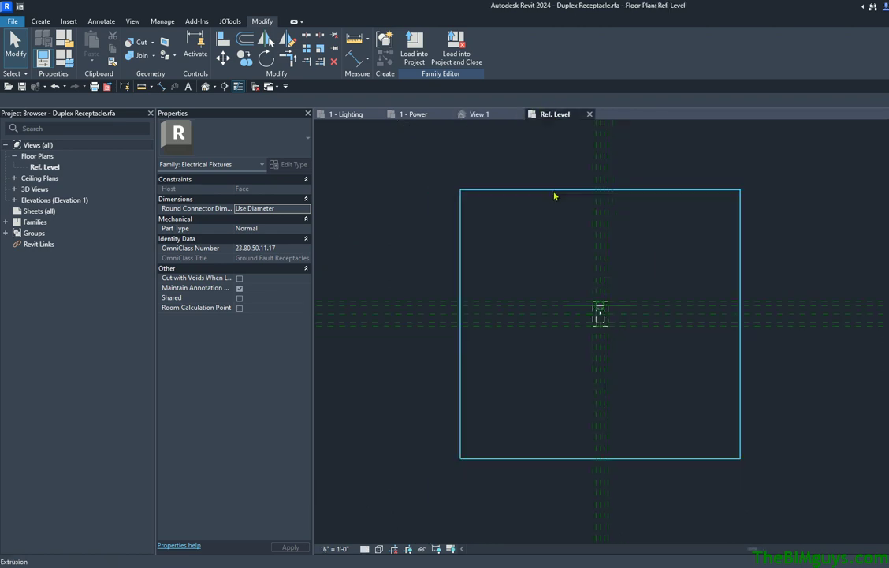
middle_drag(631, 268, 633, 290)
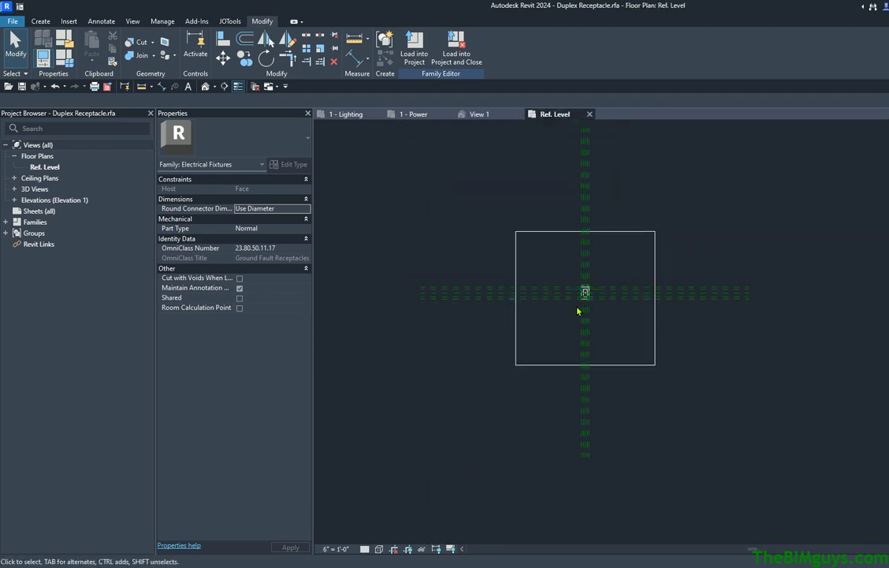
scroll(490, 331, up, 3)
middle_drag(490, 330, 440, 388)
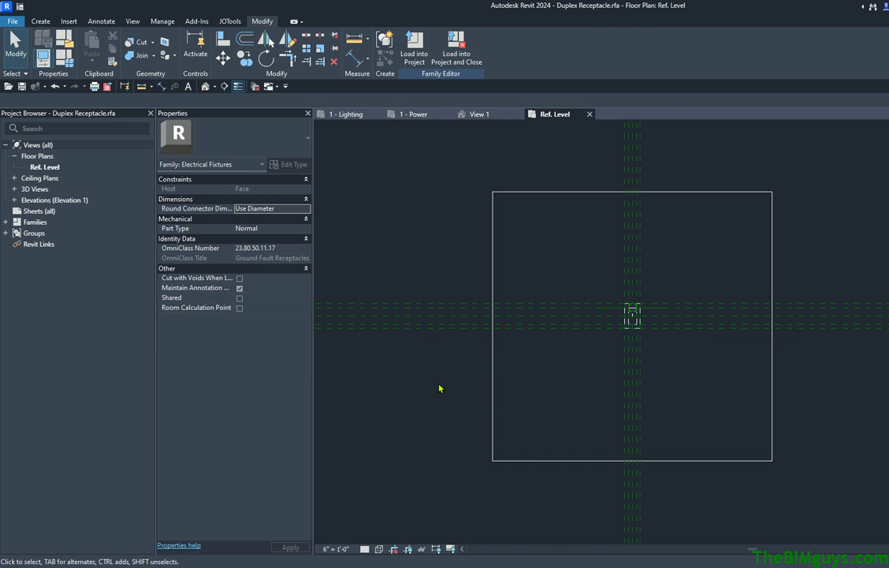
key(v)
key(g)
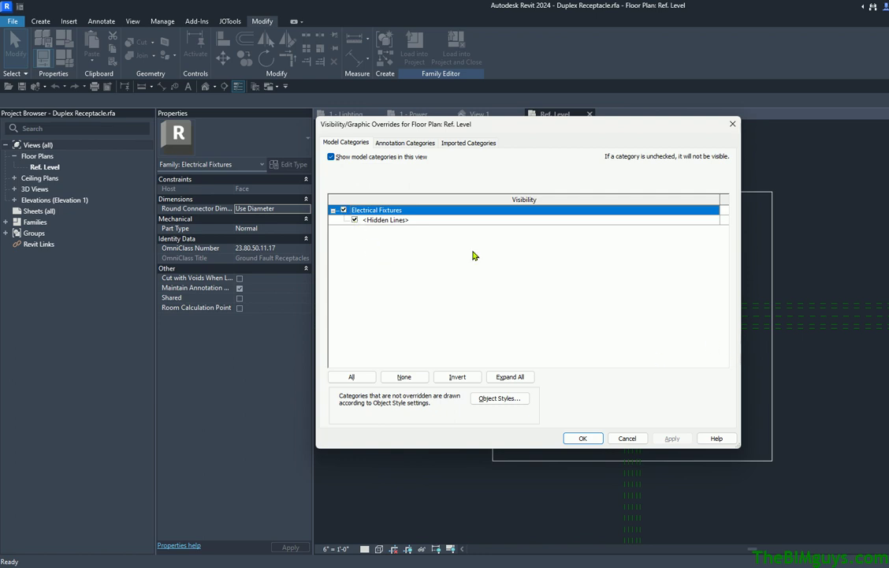
Step: Turn on the Dimensions annotation category and confirm the overrides
click(402, 145)
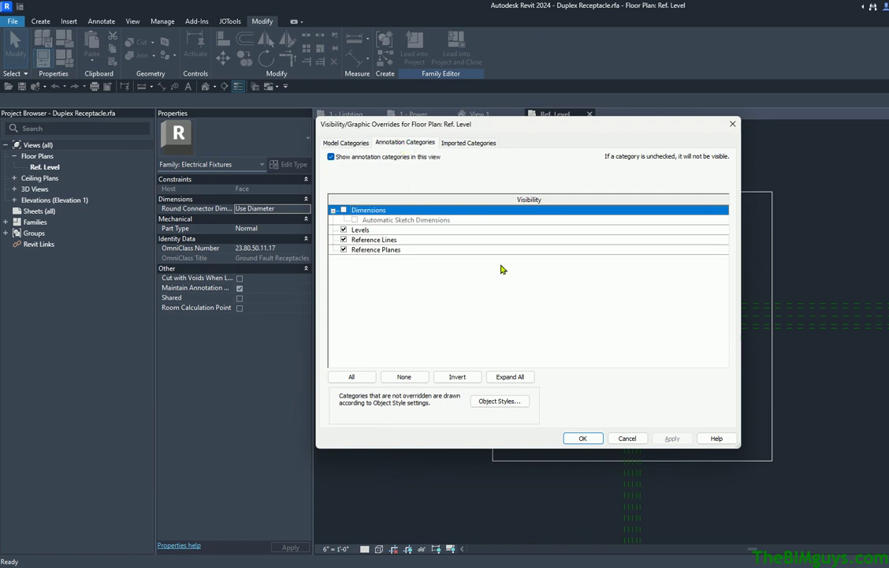
click(344, 210)
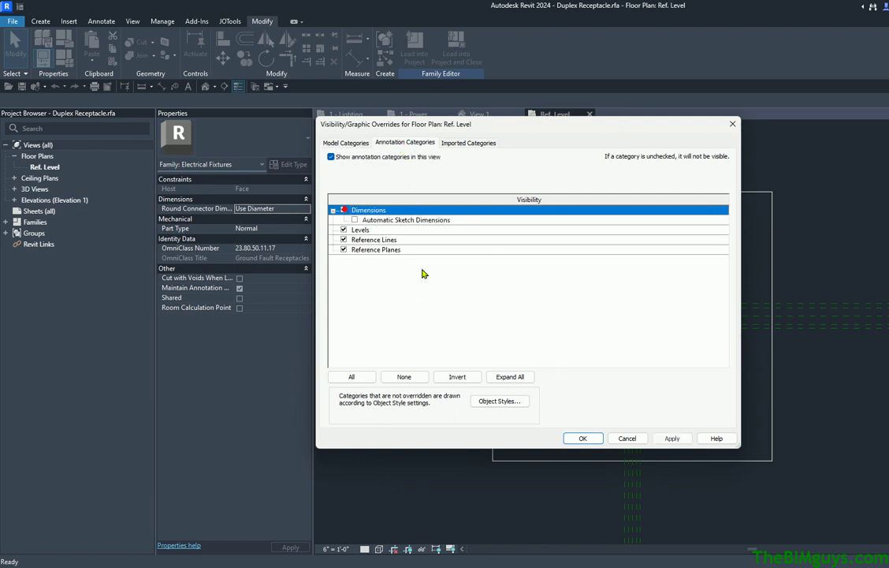
click(584, 439)
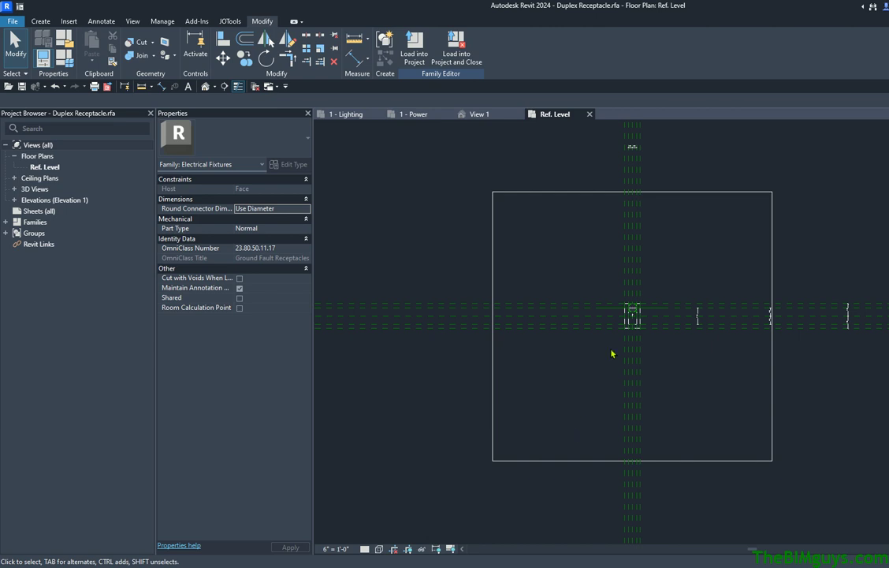
Step: Pan across the plan's dimensions and reference planes, then select the nested Duplex Annotation symbol
scroll(686, 321, up, 3)
scroll(691, 322, up, 2)
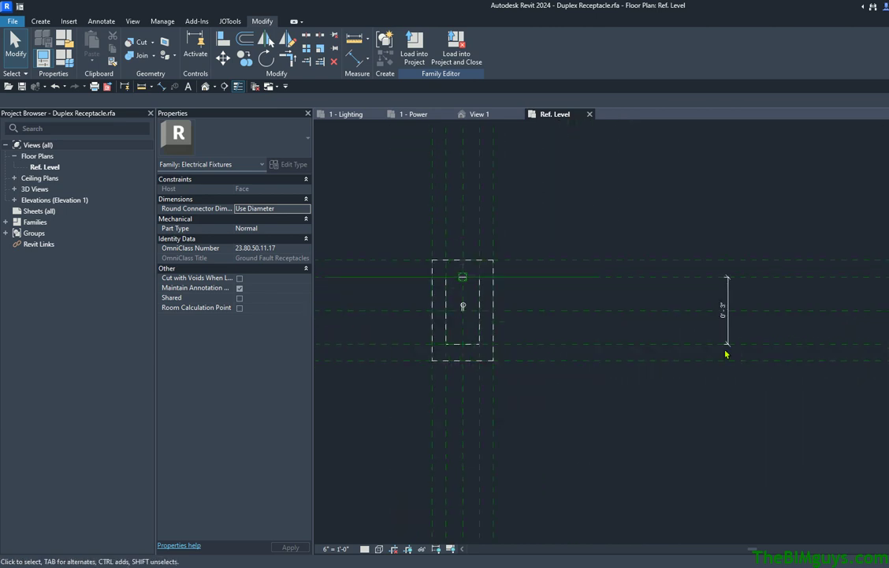
middle_drag(812, 411, 97, 410)
scroll(349, 434, up, 2)
scroll(609, 434, down, 2)
middle_drag(609, 434, 727, 564)
middle_drag(618, 339, 655, 526)
middle_drag(622, 259, 563, 226)
scroll(563, 342, down, 2)
scroll(561, 225, down, 1)
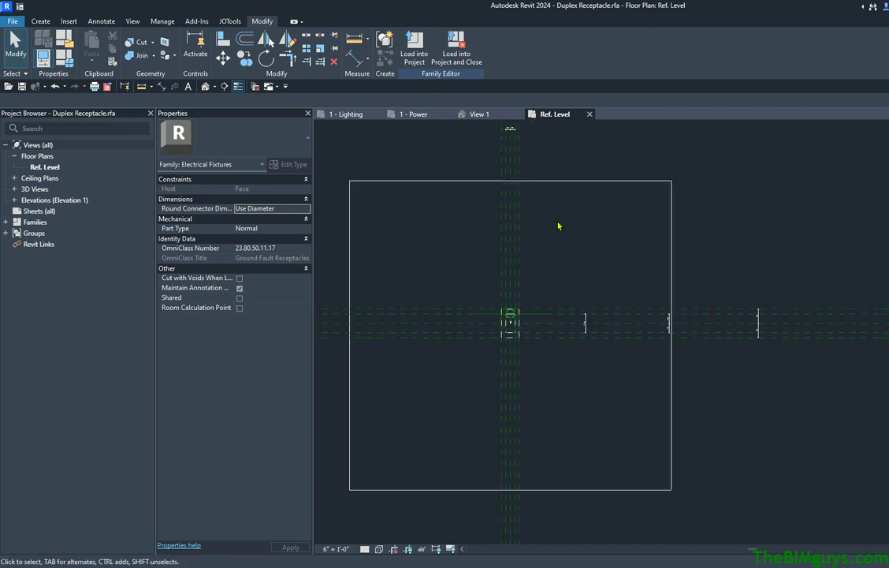
scroll(501, 337, up, 5)
middle_drag(502, 337, 537, 468)
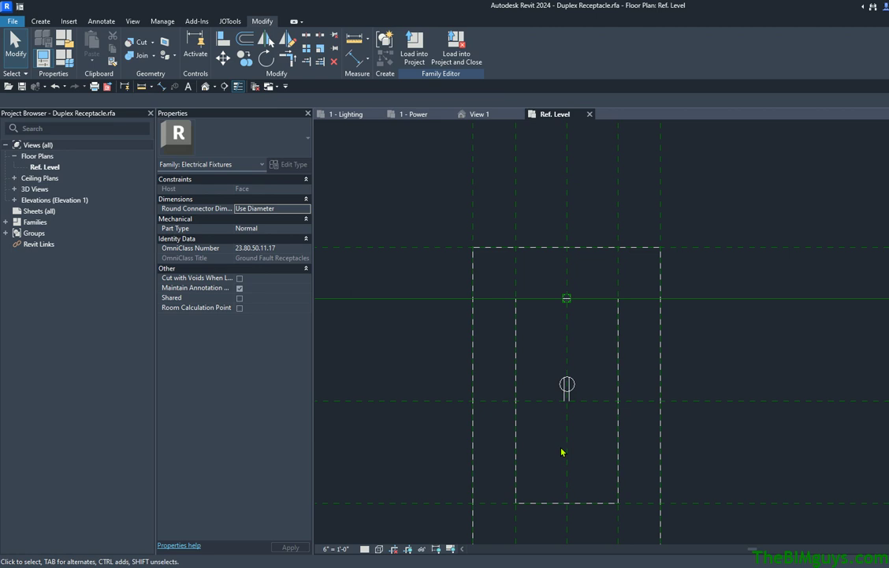
click(568, 385)
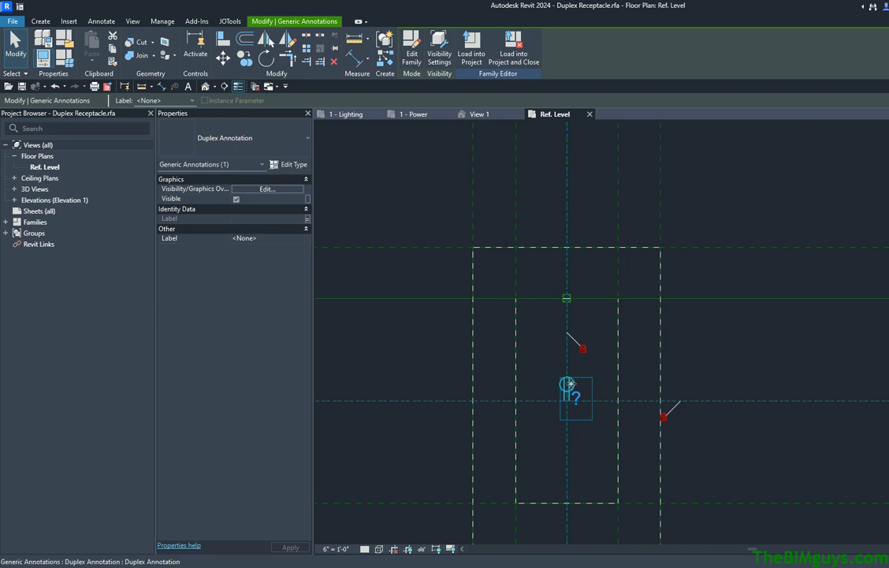
Step: Edit the nested Duplex Annotation family and open its view's Visibility/Graphic Overrides with VG
click(411, 49)
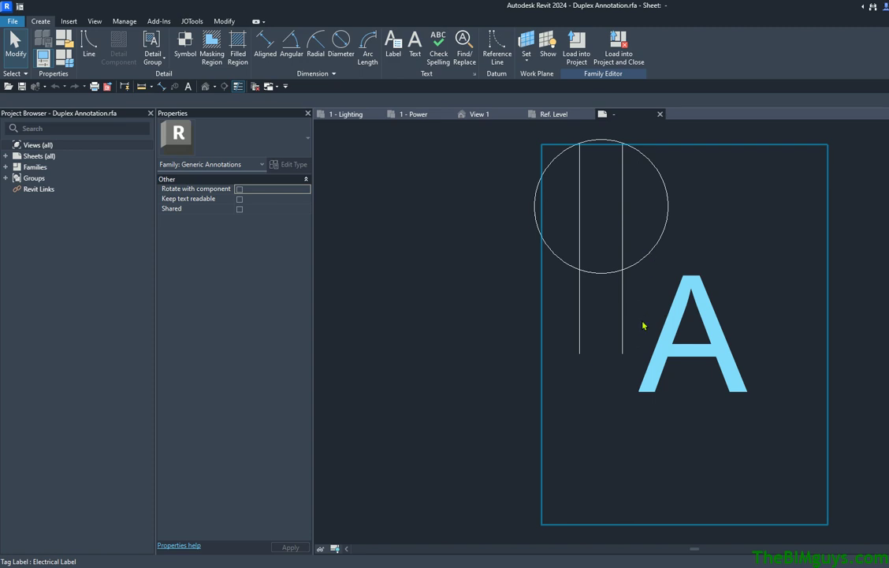
scroll(447, 418, down, 2)
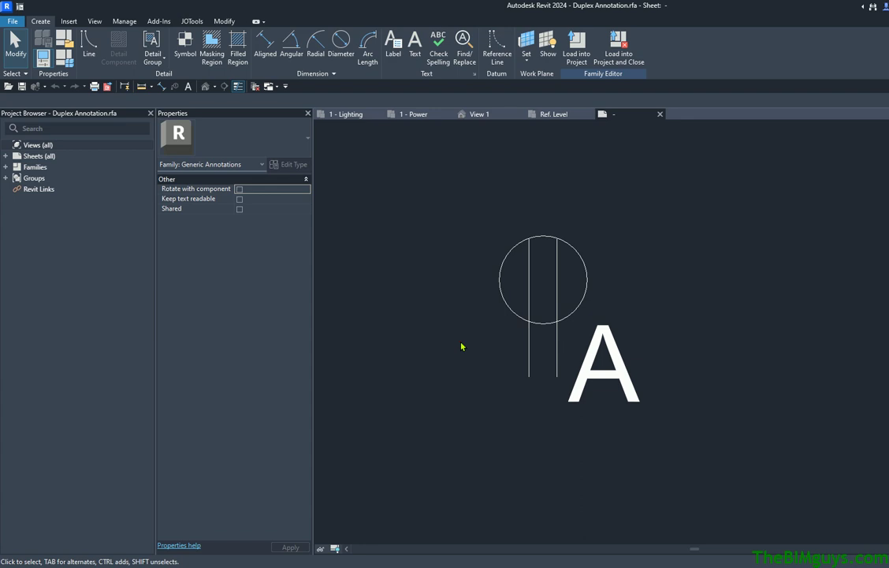
key(v)
key(g)
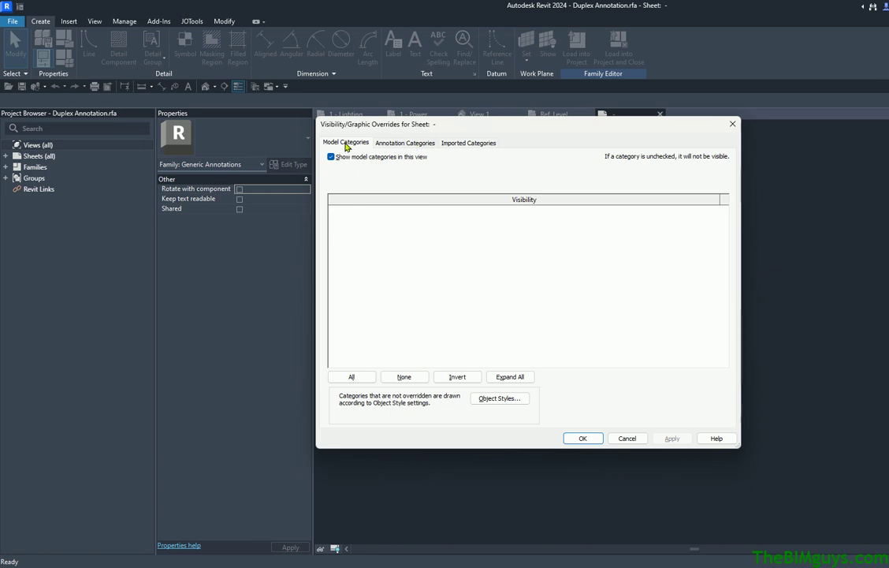
Step: Turn on Dimensions, Reference Lines and Reference Planes in the view's annotation category visibility
click(402, 142)
click(343, 210)
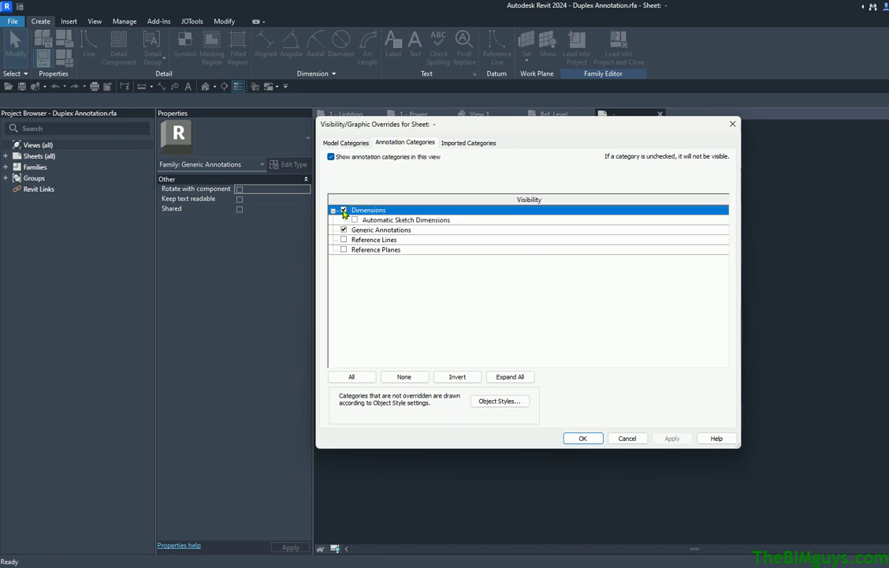
click(343, 239)
click(343, 249)
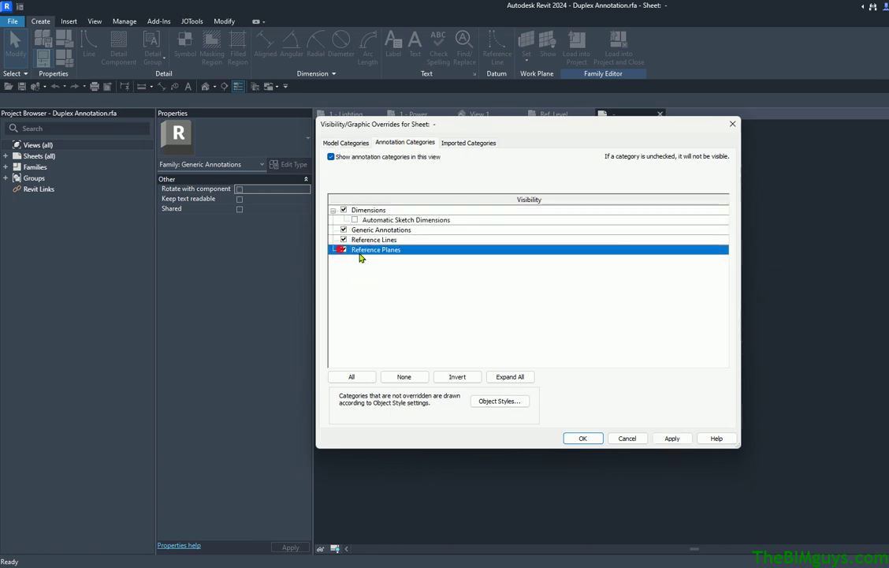
click(583, 439)
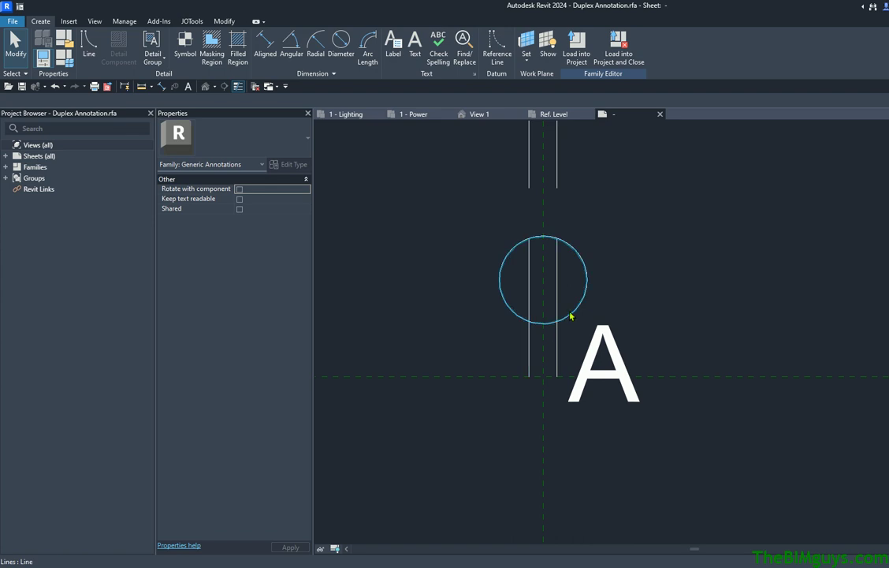
Step: Select the symbol's circle, after briefly selecting the A label
click(533, 313)
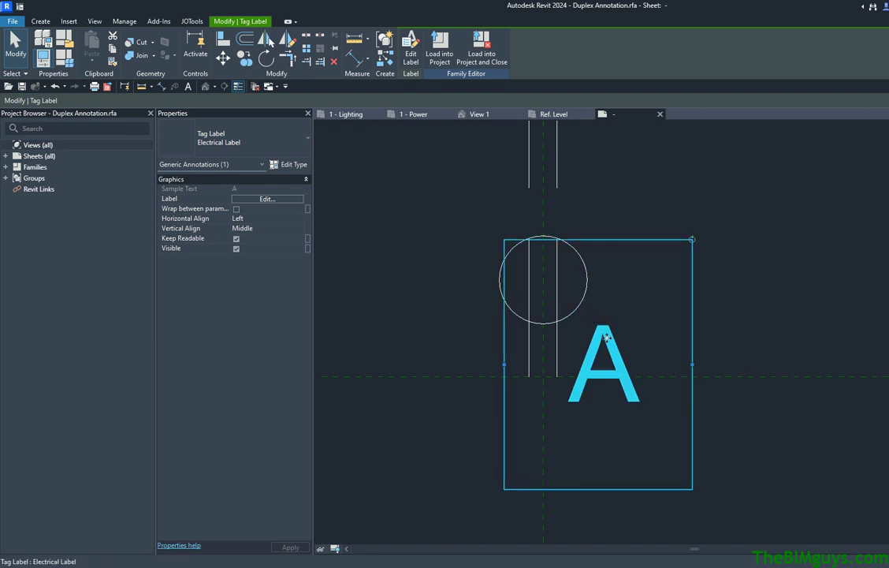
click(784, 298)
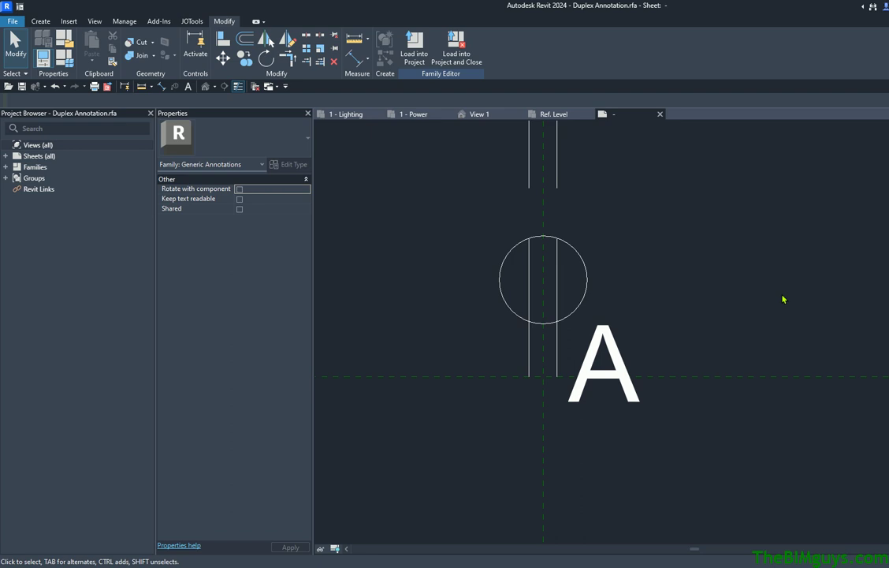
click(580, 311)
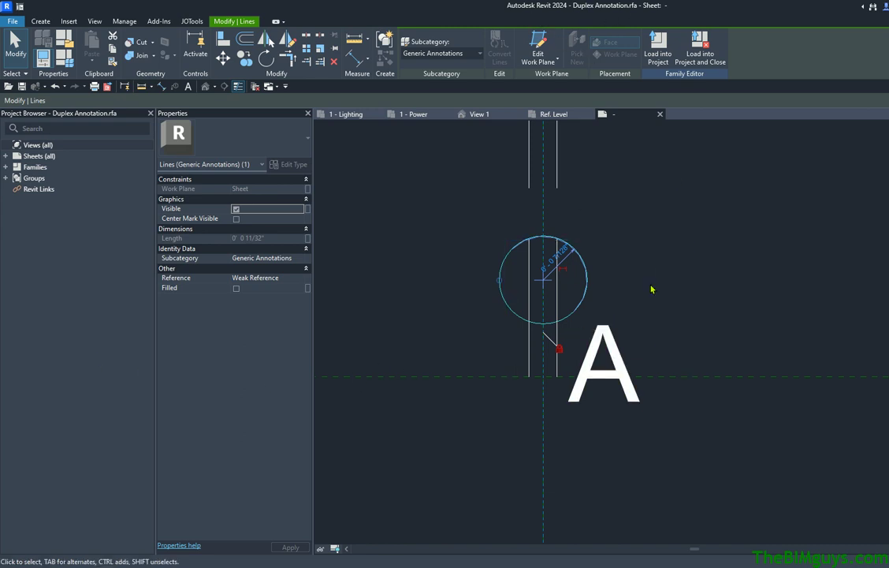
Step: Create a 1/8" offset copy of the symbol's circle
click(245, 37)
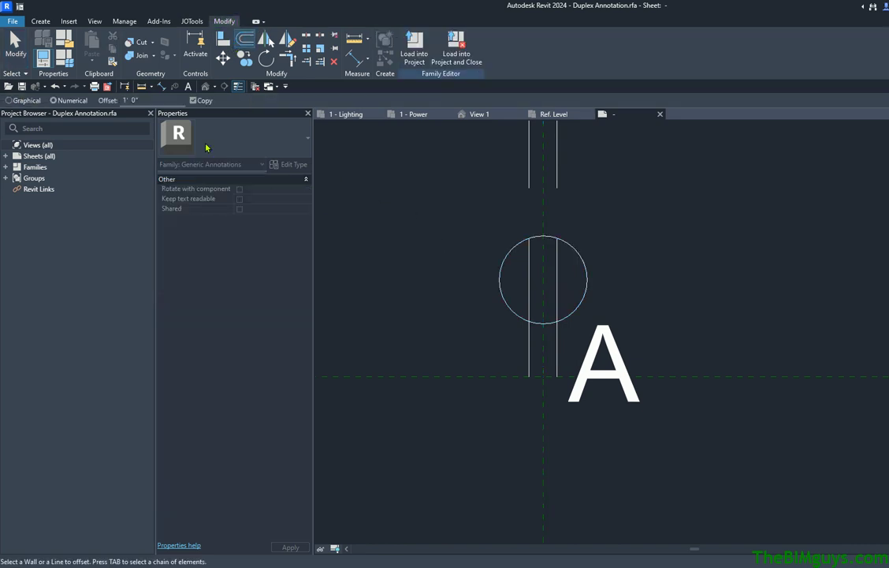
drag(148, 100, 103, 103)
text(1/8)
key(Return)
click(498, 299)
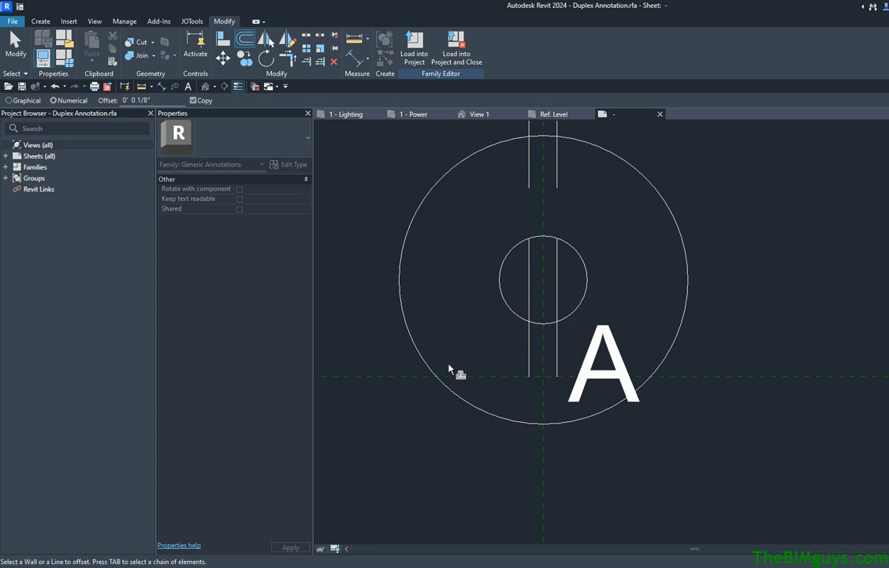
key(Escape)
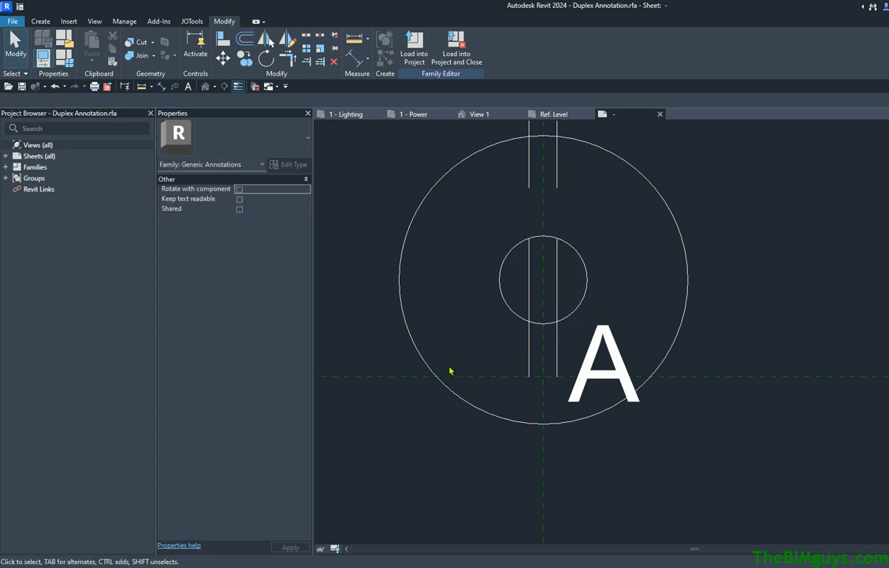
Step: Resize the new outer circle so it sits just outside the original
click(683, 255)
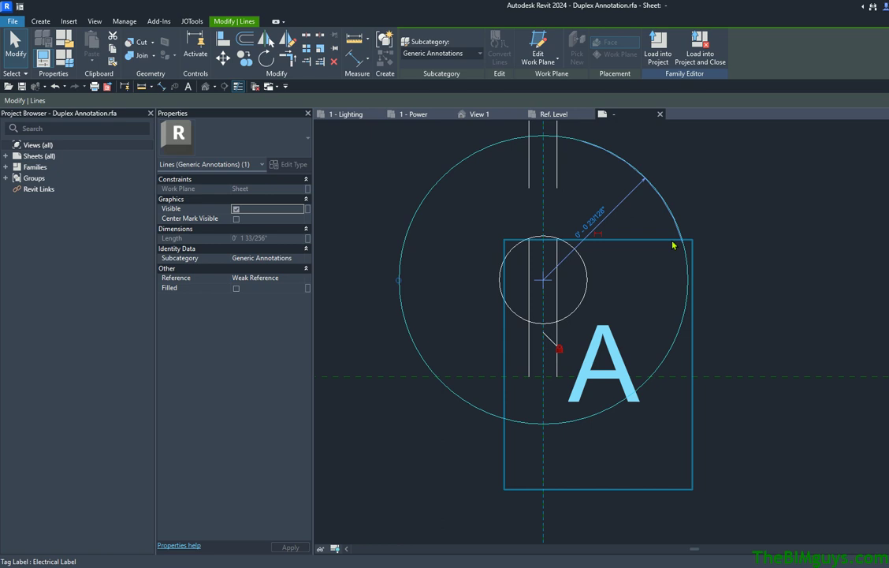
drag(399, 279, 496, 281)
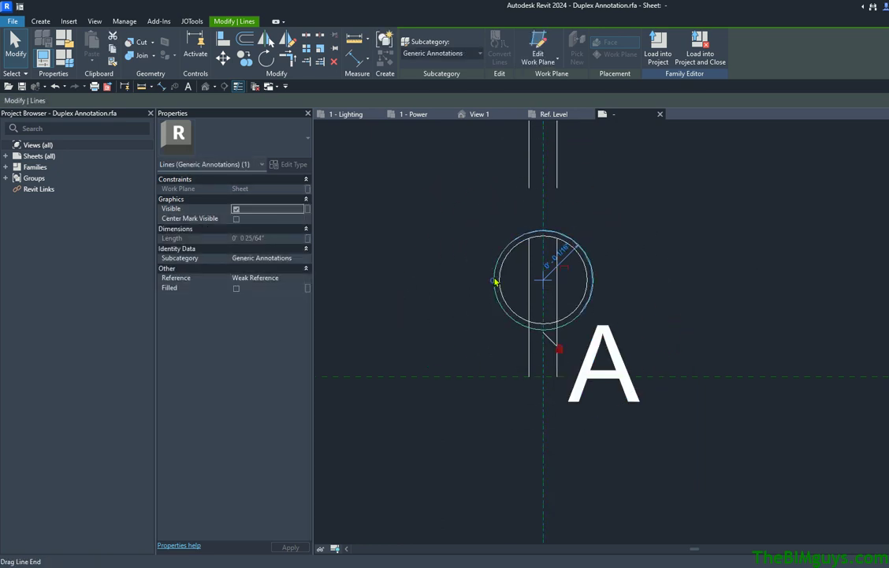
click(465, 319)
click(495, 280)
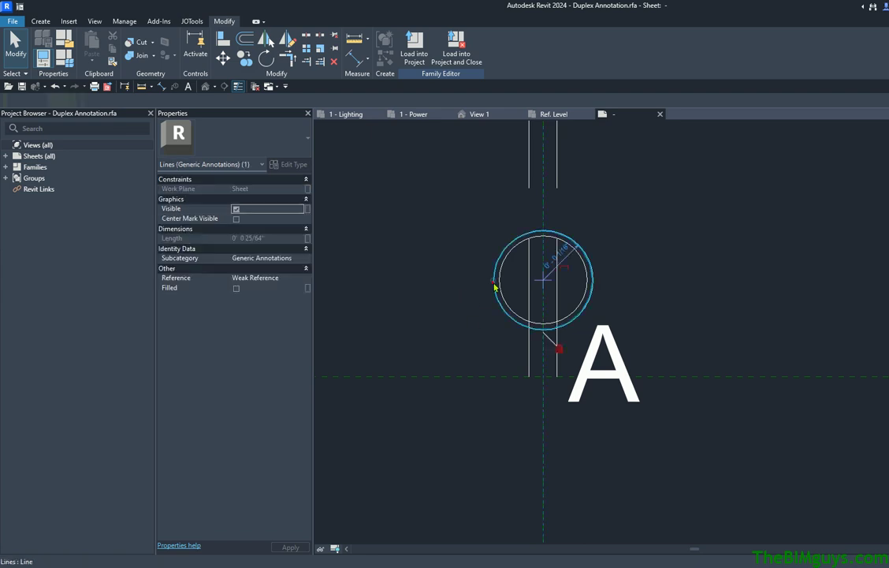
drag(495, 282, 487, 279)
click(727, 296)
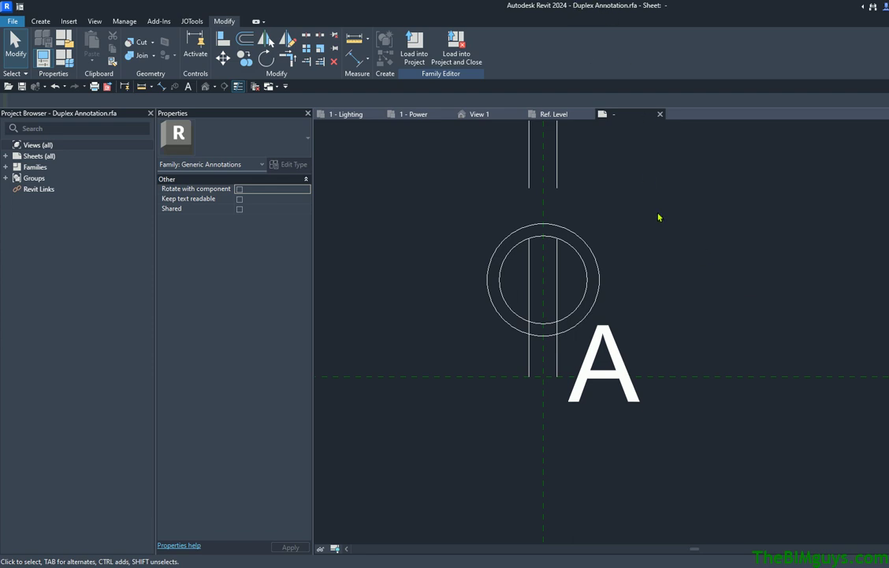
Step: Save the symbol family as Duplex Annotation Double Circle.rfa
click(14, 21)
click(44, 150)
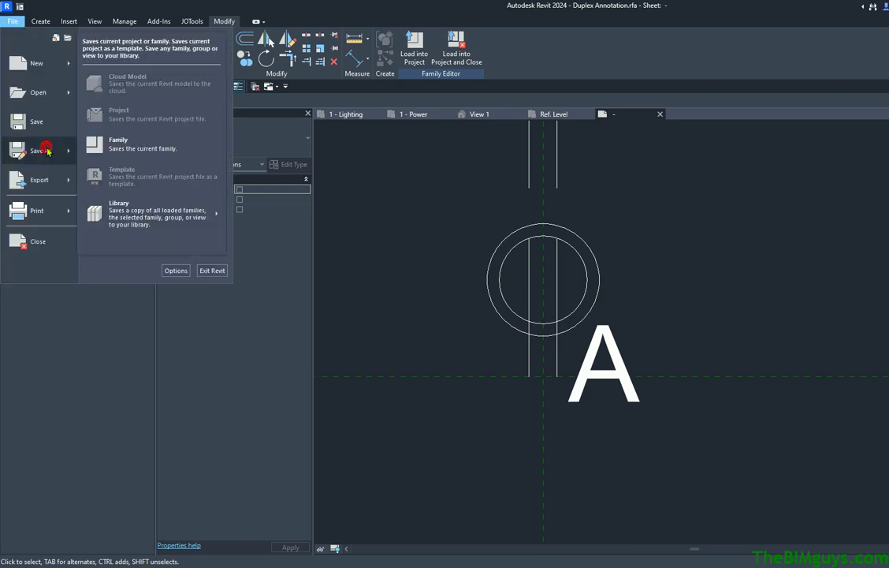
click(118, 143)
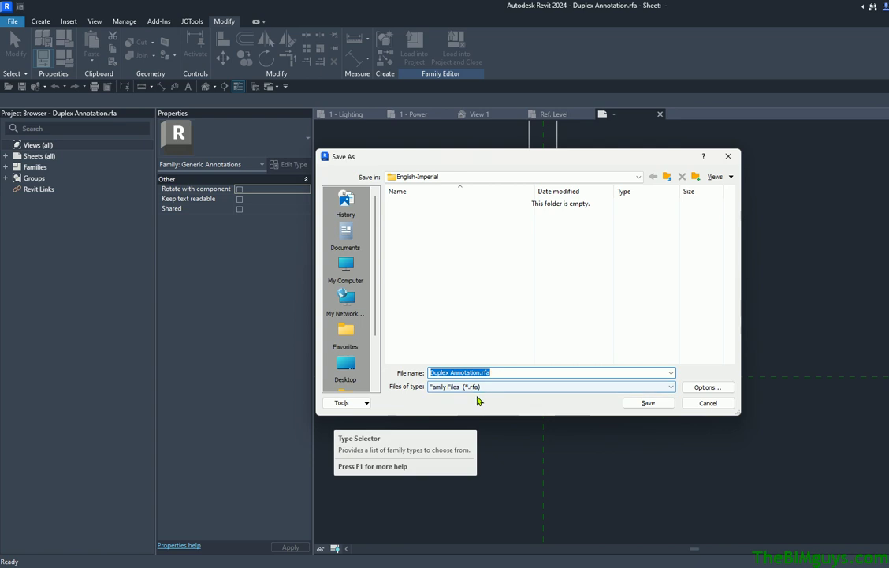
click(478, 372)
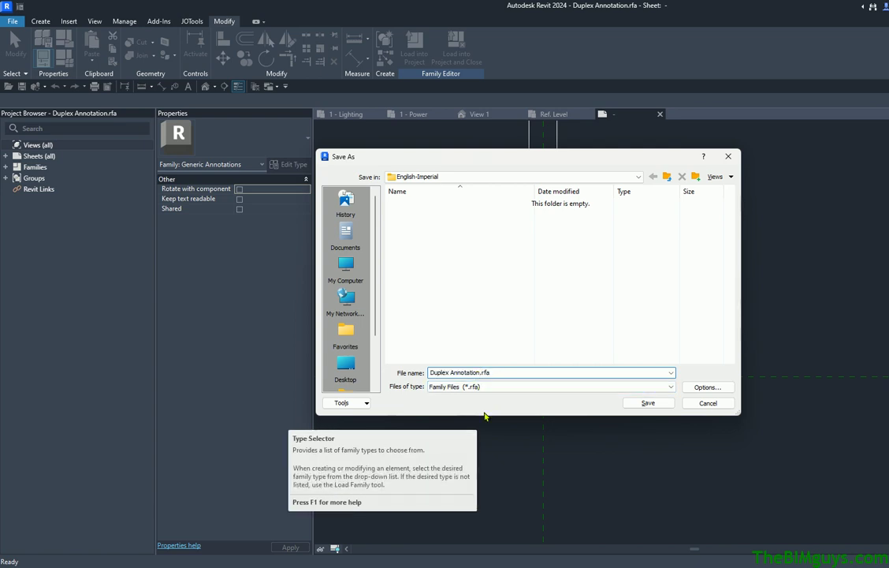
text(d)
key(BackSpace)
text(Double Circle)
click(648, 403)
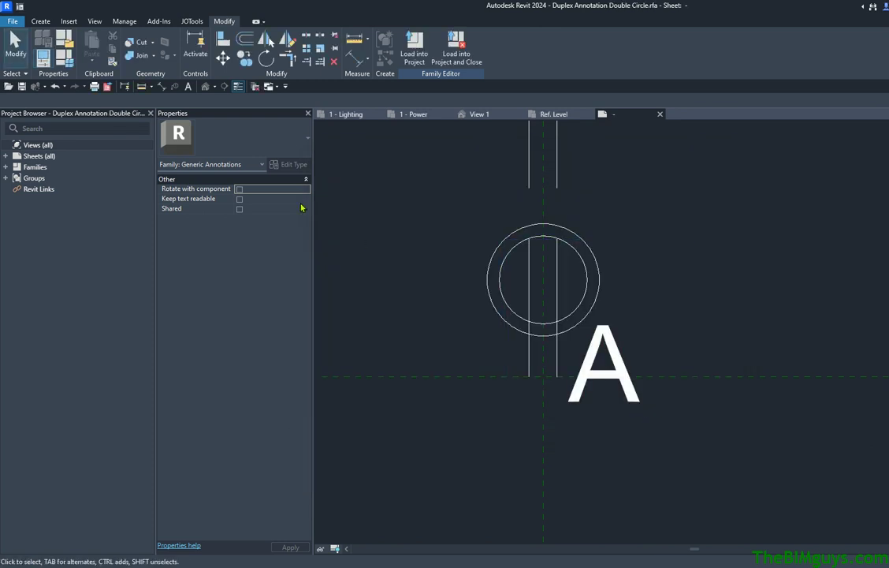
Step: Load the symbol into the open Duplex Receptacle.rfa family
click(413, 63)
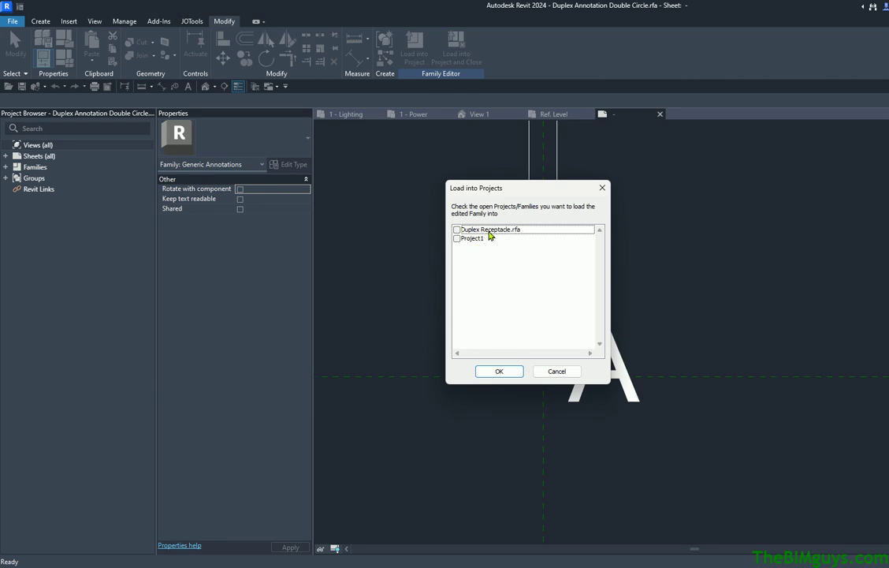
click(458, 229)
click(503, 371)
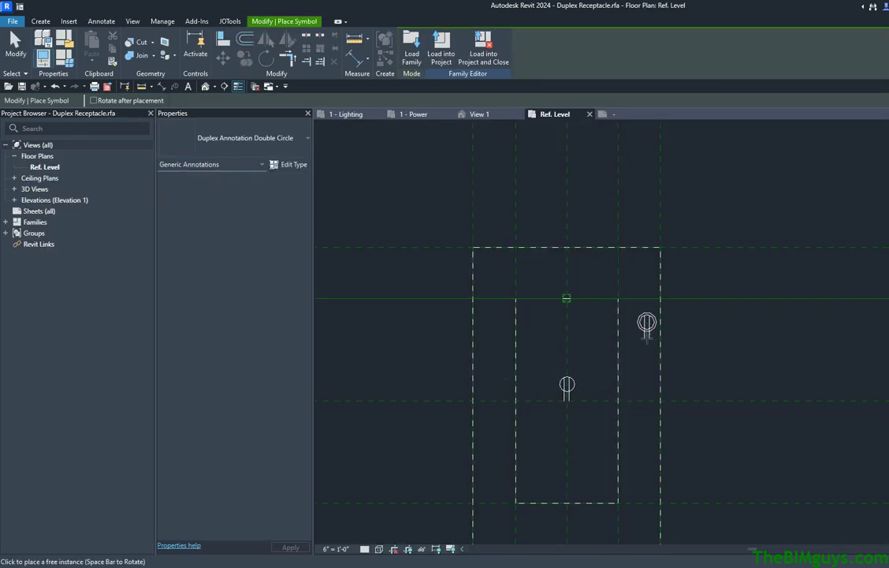
Step: Switch the receptacle's nested annotation symbol to the Duplex Annotation Double Circle type
key(Escape)
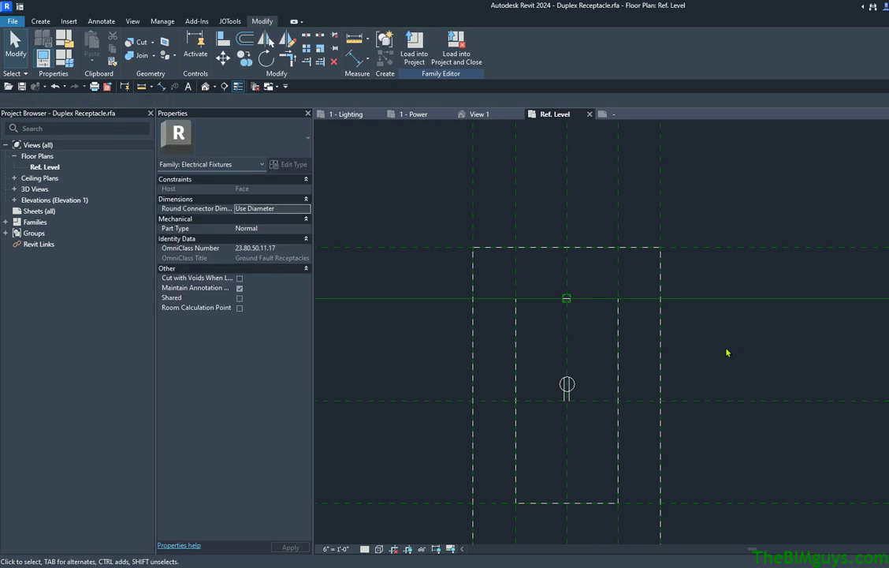
click(567, 385)
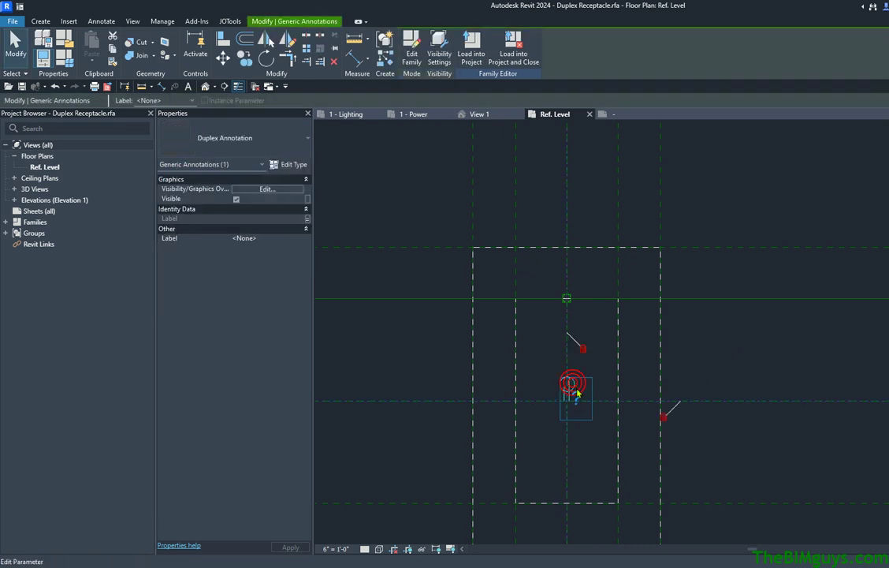
click(294, 139)
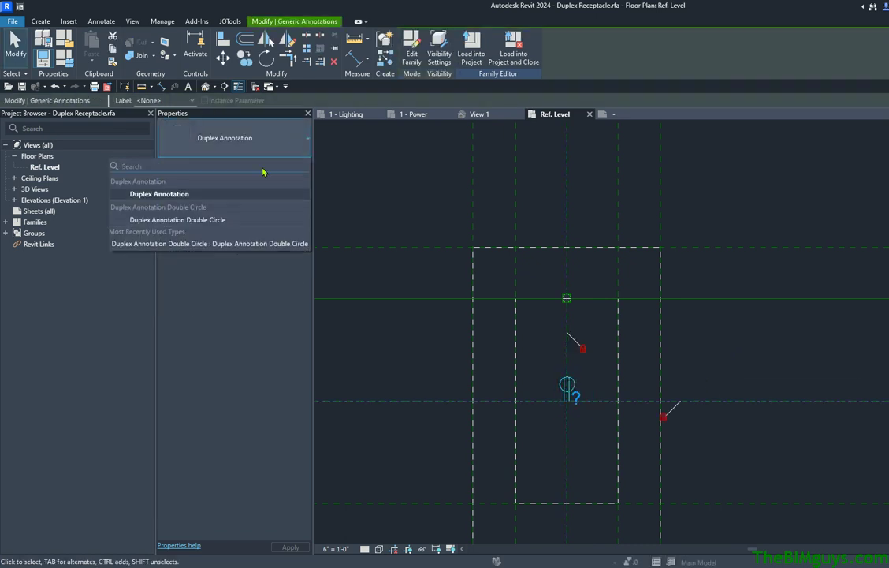
click(251, 220)
click(722, 351)
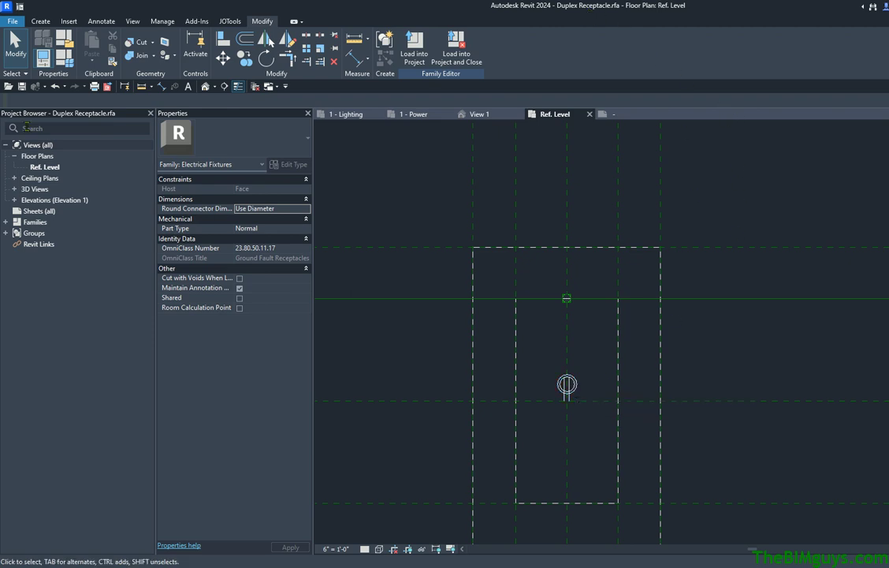
click(11, 21)
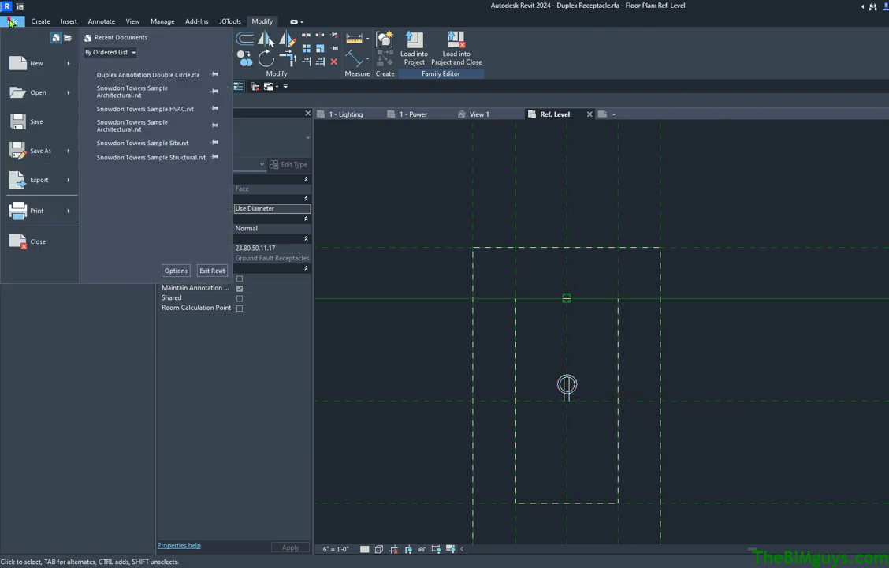
mouse_move(63, 153)
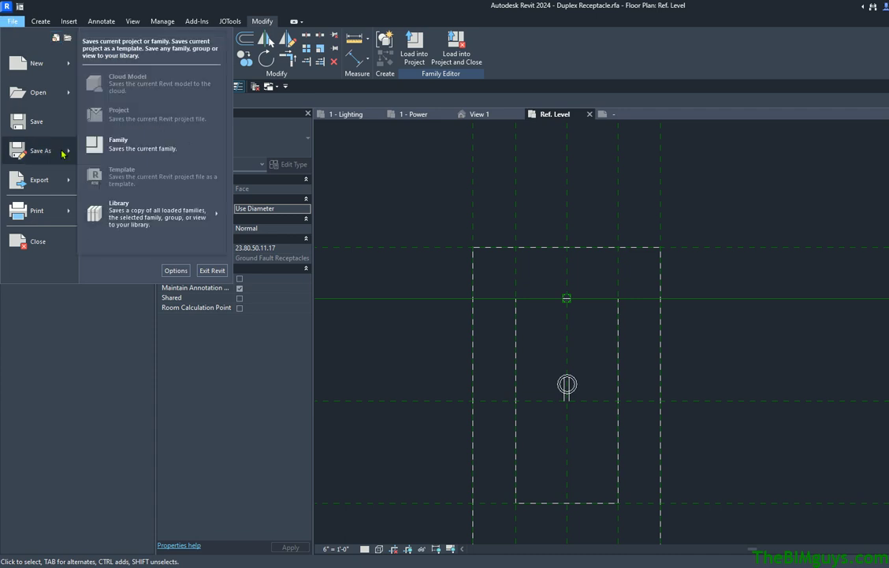
click(141, 138)
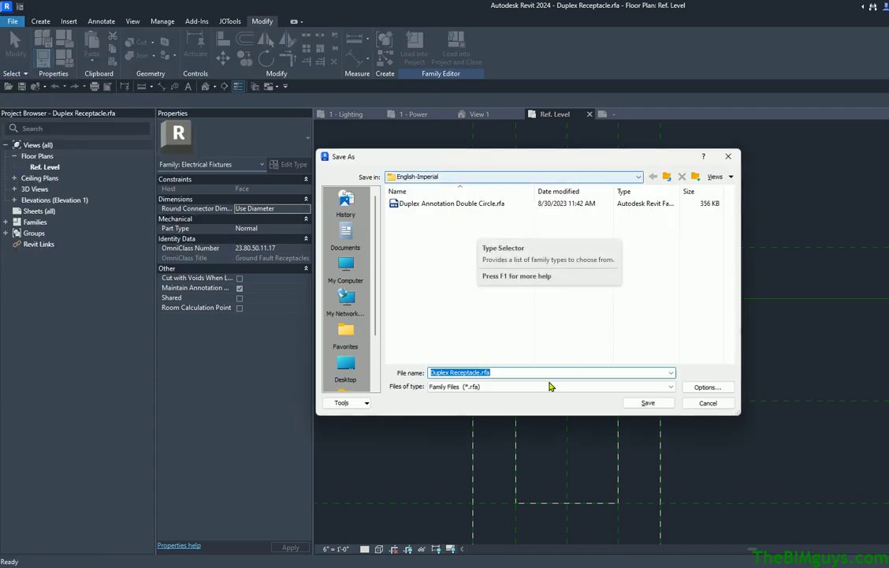
click(479, 372)
text(Dou)
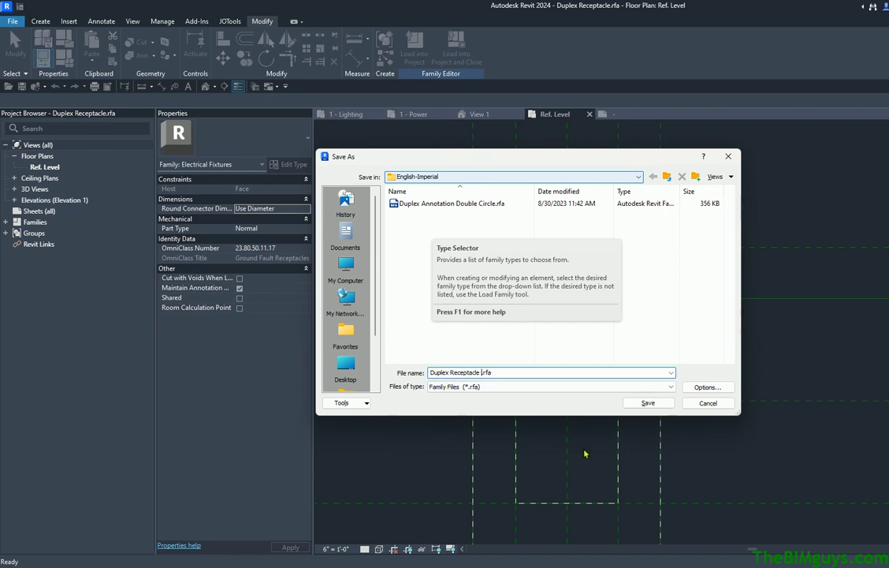
text(ble Circle)
click(651, 403)
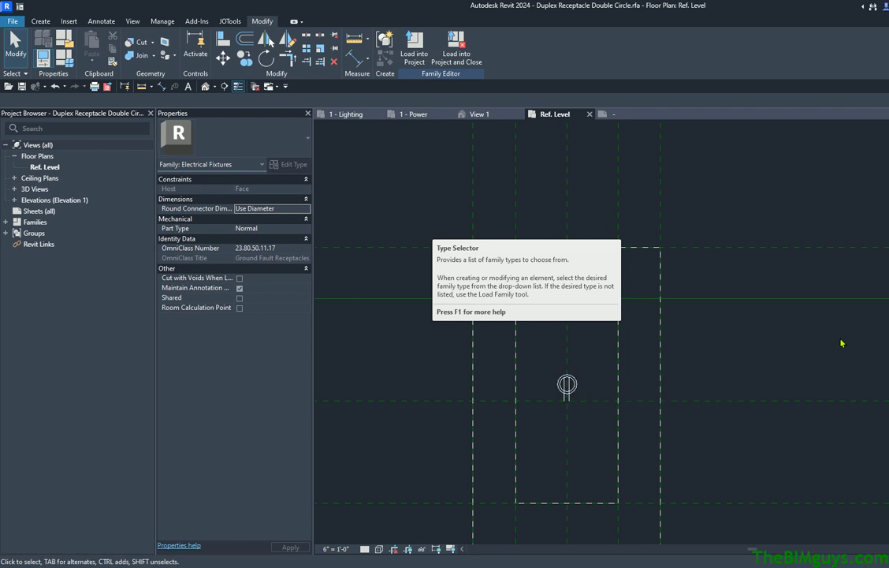
Step: Load the double-circle receptacle family into Project1
click(418, 47)
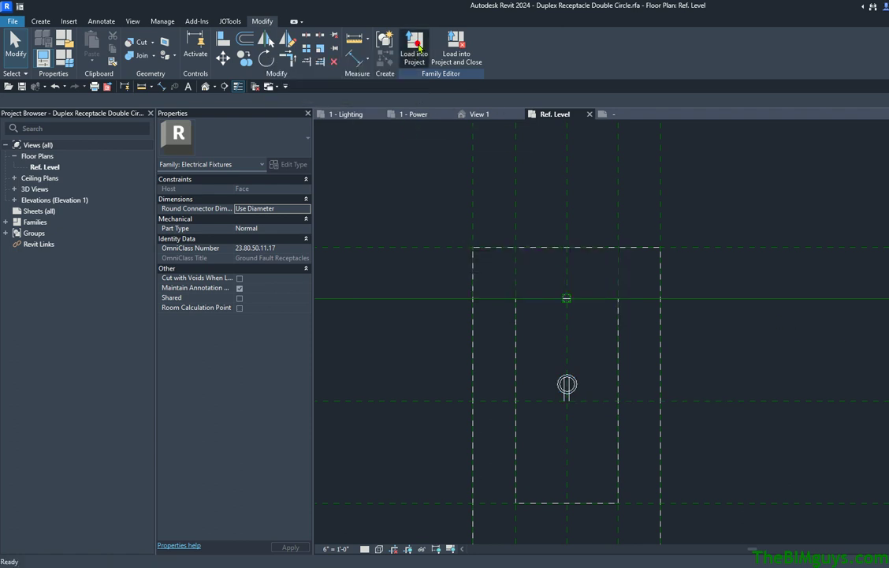
click(456, 238)
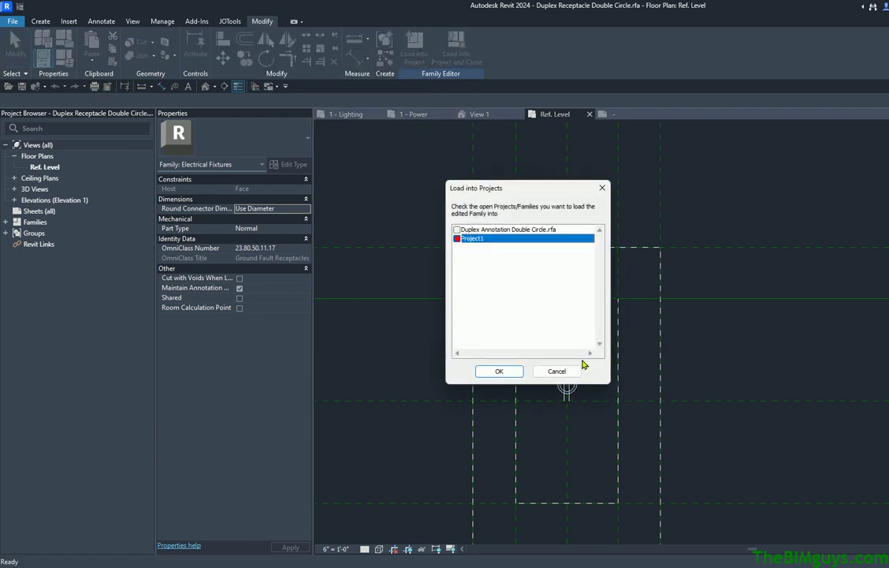
click(499, 371)
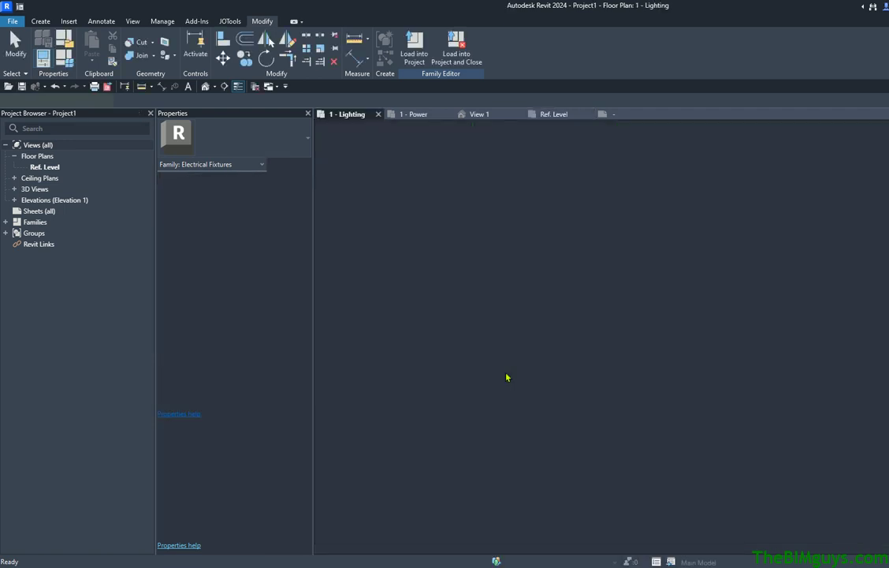
Step: Place a GFCI receptacle on the left wall of 1 - Lighting and select it
scroll(542, 277, up, 5)
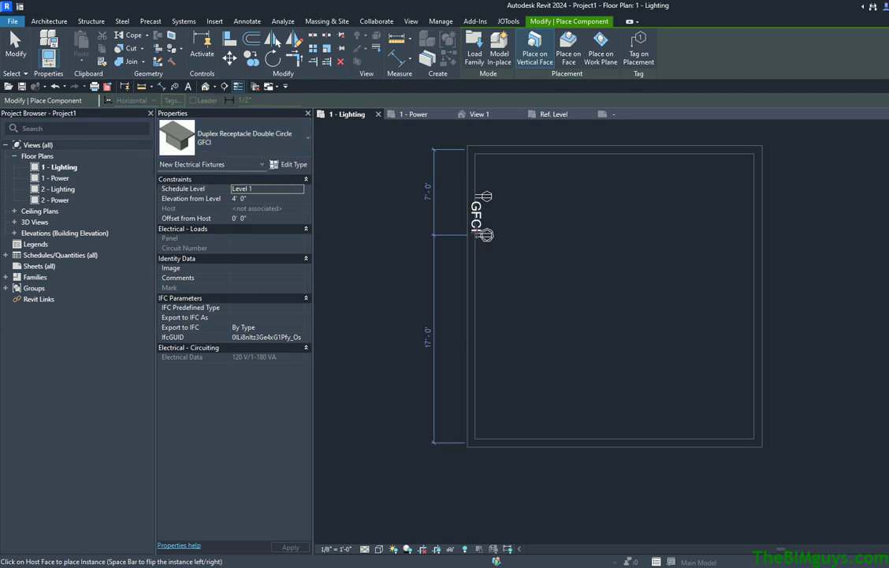
click(481, 235)
key(Escape)
key(Escape)
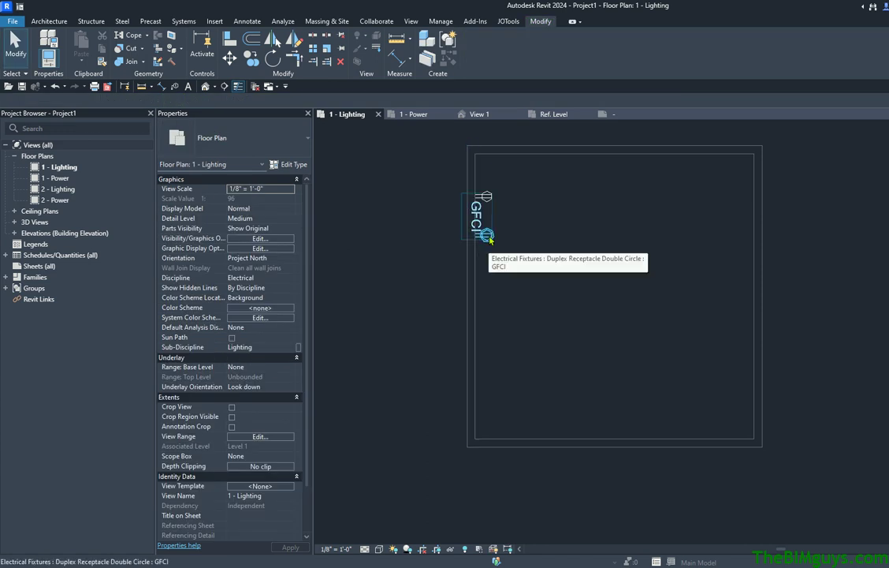
scroll(414, 302, up, 4)
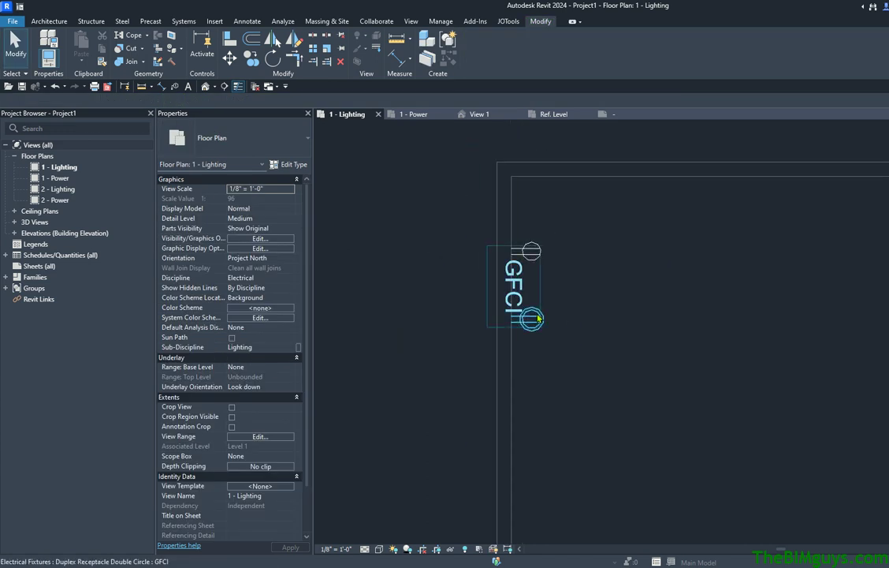
click(538, 318)
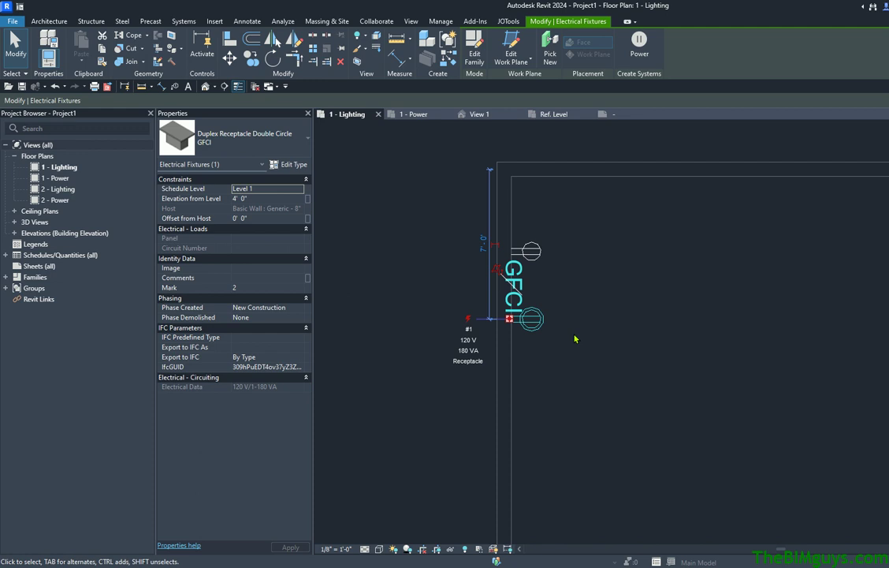
Step: Cycle the plan's detail level through Fine and Medium, ending on Coarse
click(365, 549)
click(369, 538)
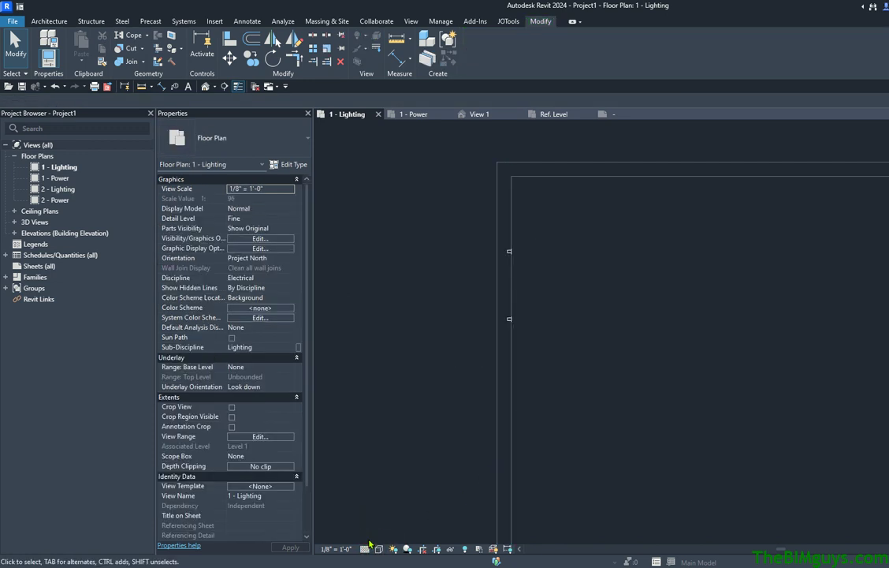
click(367, 548)
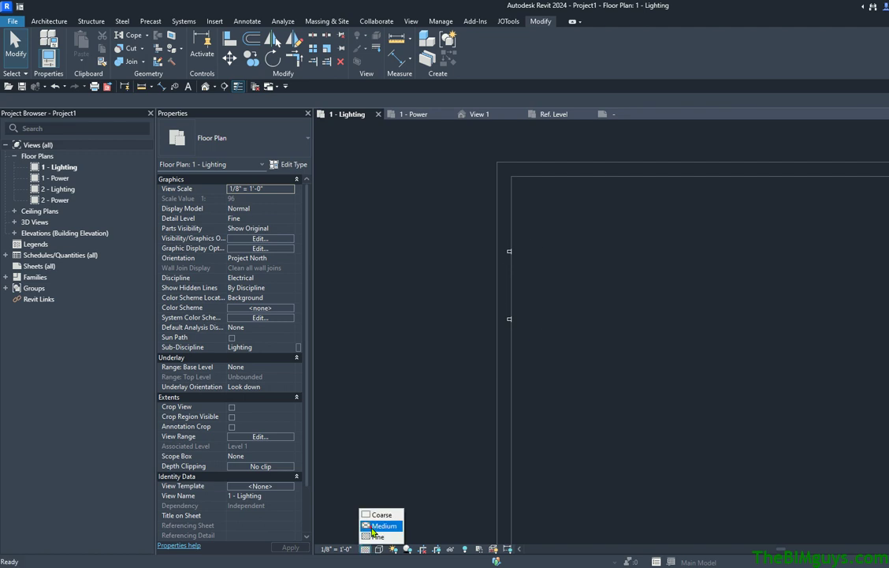
click(371, 527)
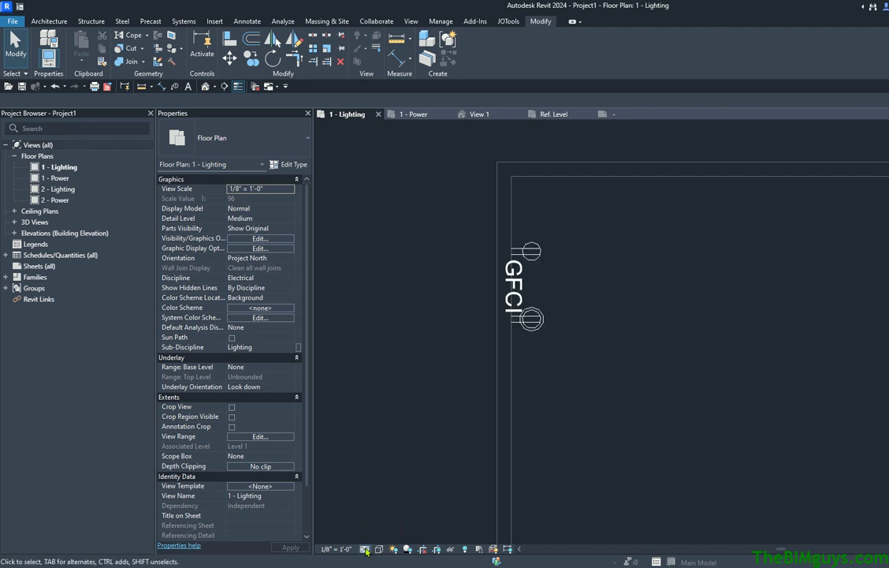
click(365, 547)
click(375, 516)
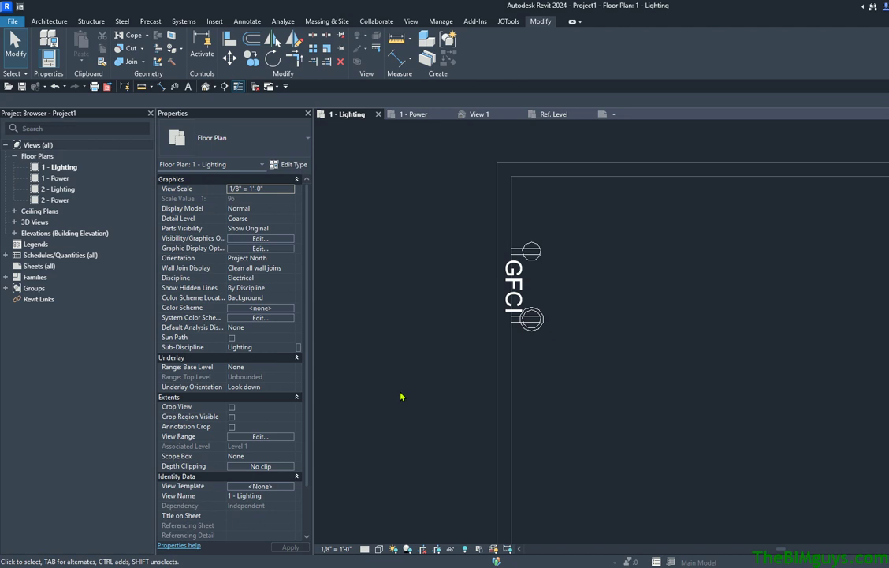
scroll(406, 393, down, 2)
scroll(407, 393, up, 1)
Step: Set the view scale to 3/32" = 1'-0" and select the GFCI receptacle
click(292, 164)
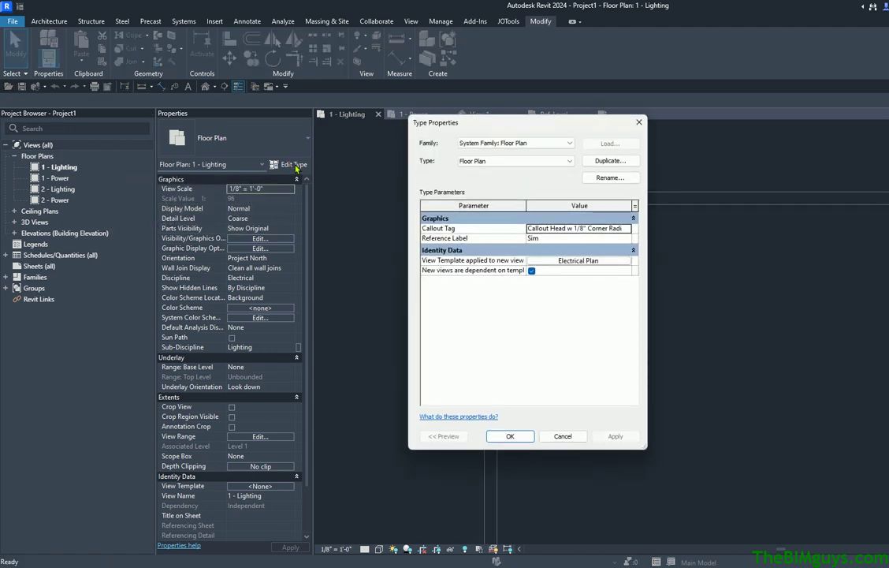
click(638, 122)
click(292, 189)
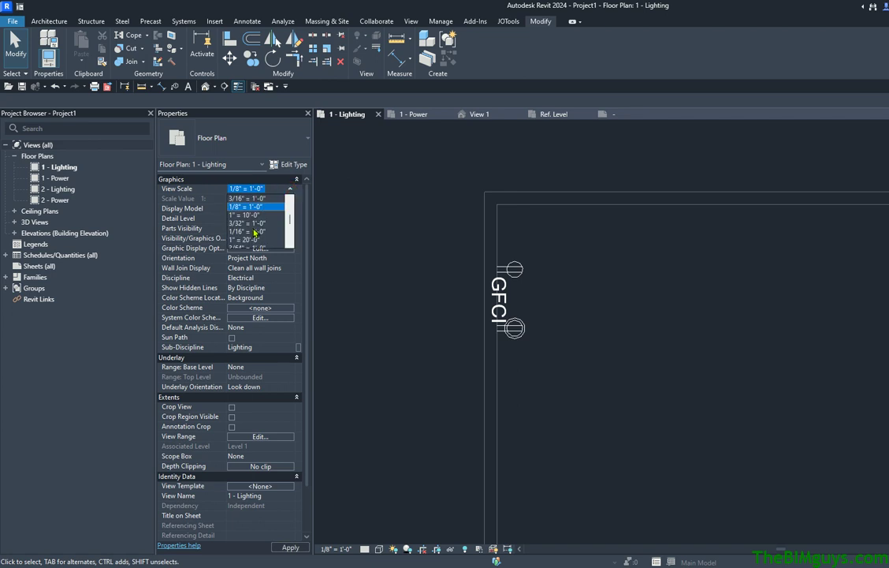
click(236, 205)
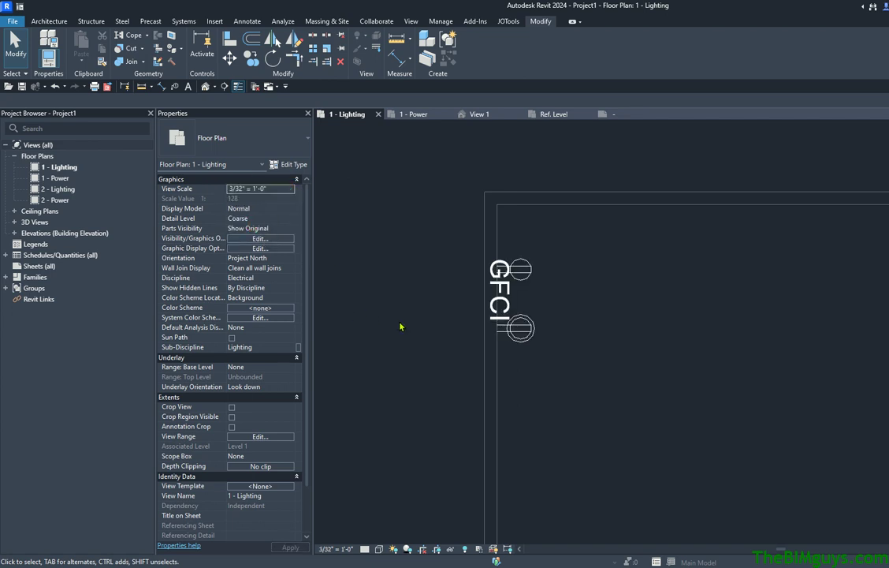
click(510, 329)
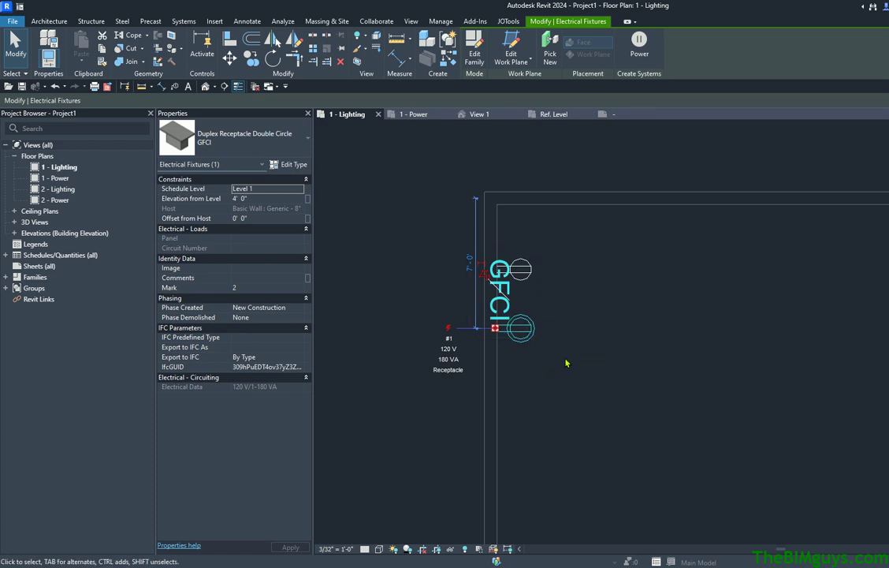
Step: Change the left-wall GFCI receptacle to Duplex Receptacle Double Circle : Standard
key(Escape)
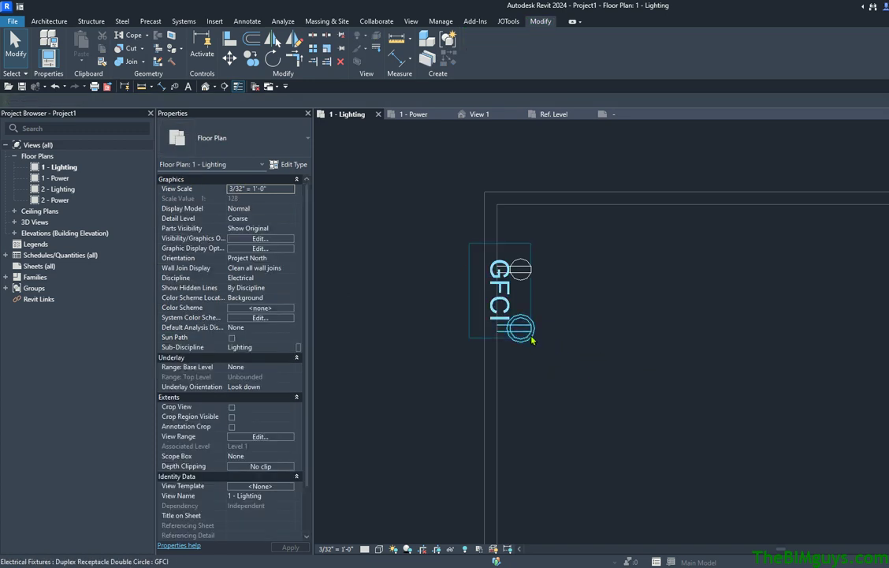
click(510, 327)
click(294, 136)
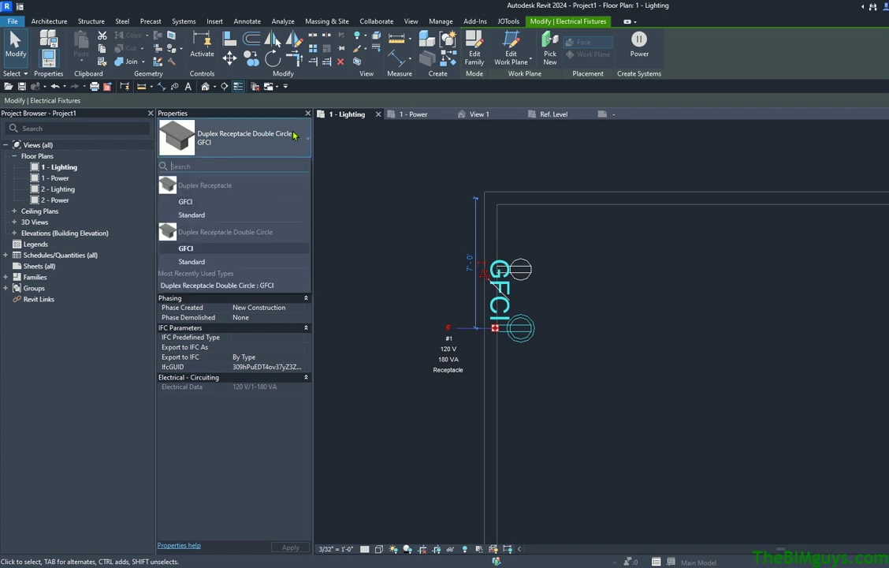
click(255, 264)
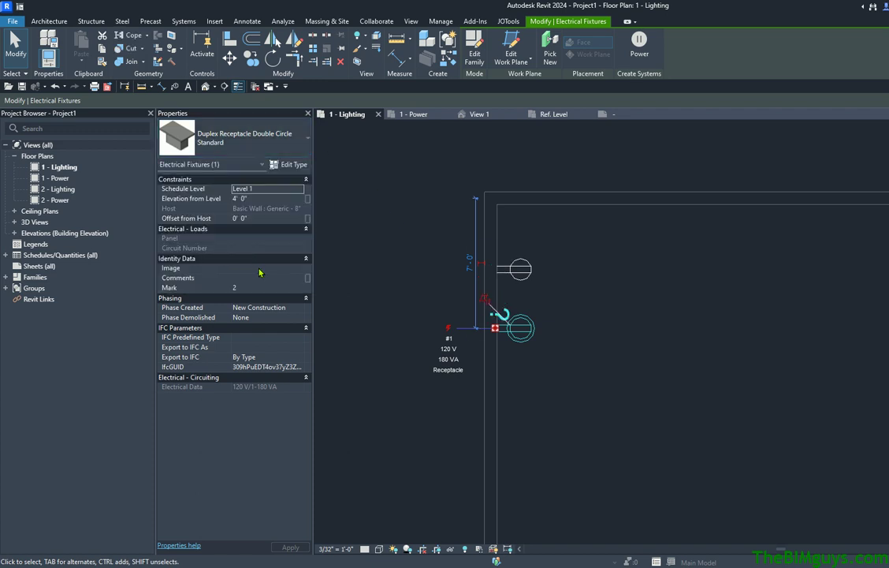
click(605, 413)
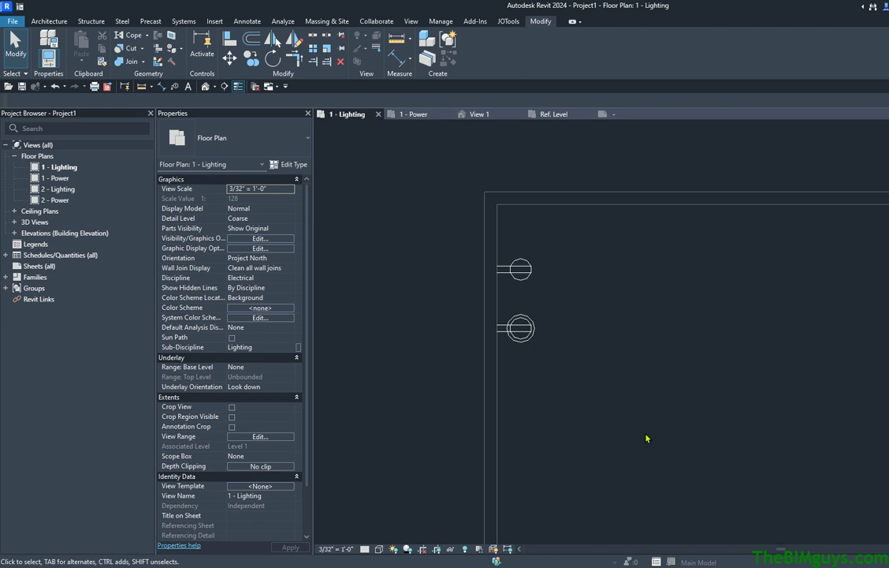
Step: Use Create Similar from the lower left receptacle to place two double-circle receptacles on the top wall
click(516, 268)
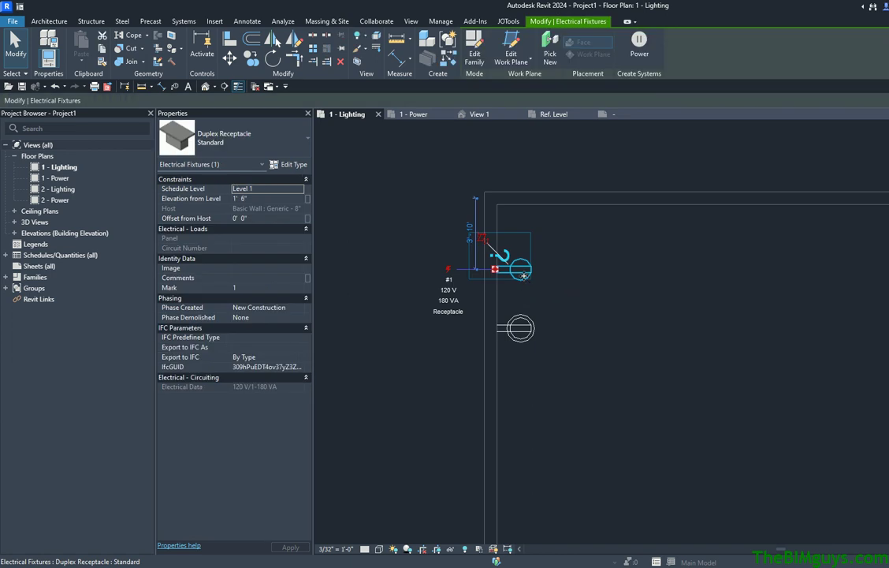
click(601, 234)
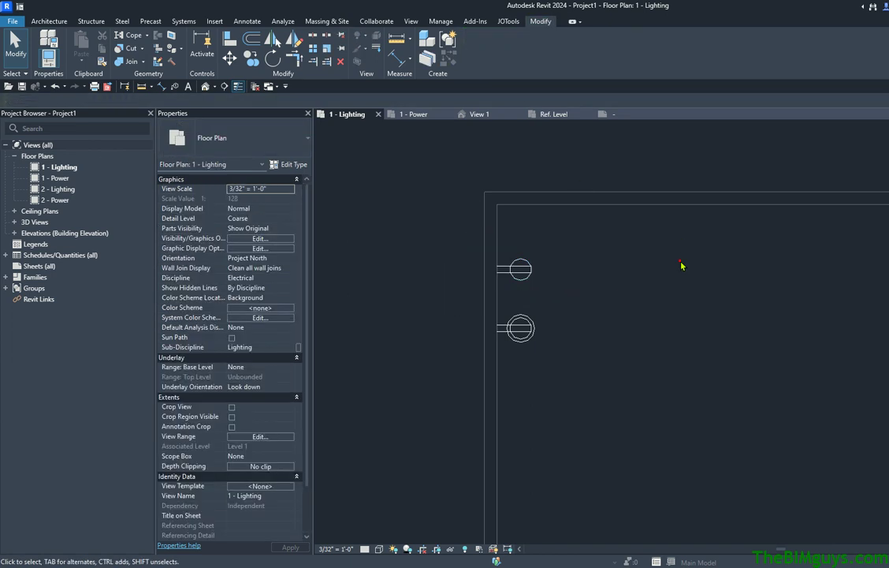
click(522, 329)
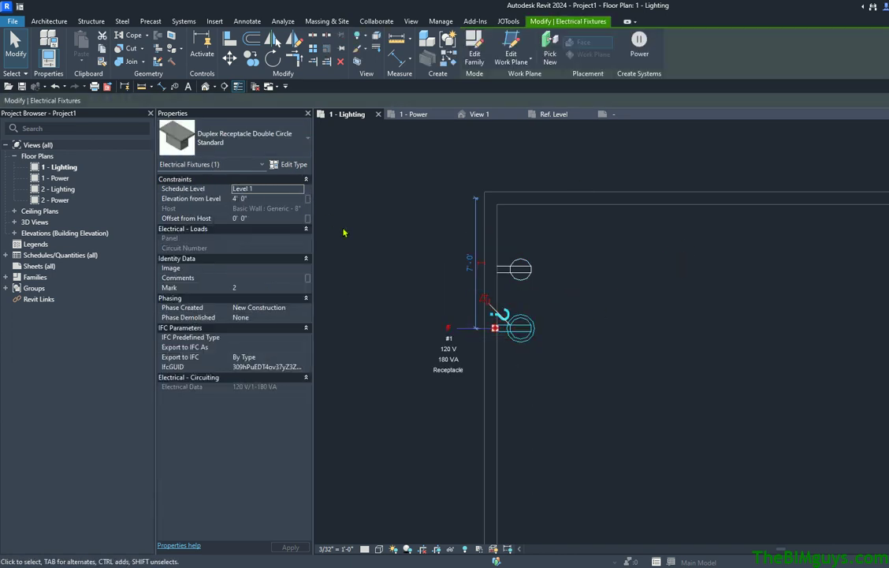
click(704, 408)
click(521, 328)
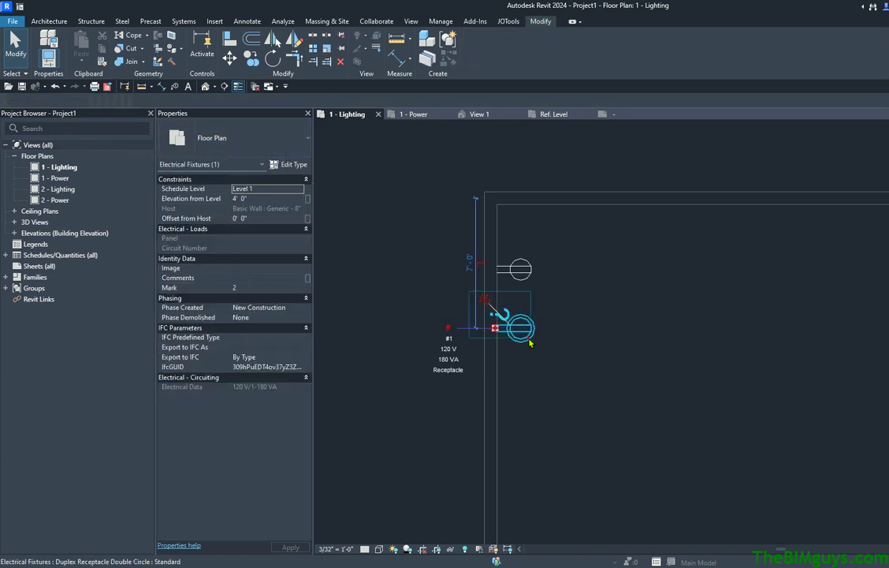
click(448, 59)
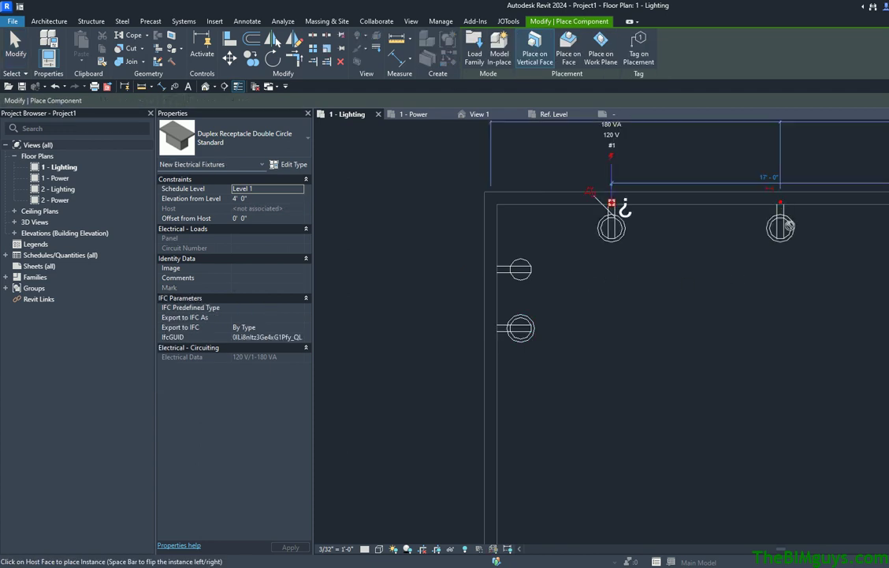
click(612, 203)
click(781, 204)
key(Escape)
key(Escape)
Step: Start Create Similar (CS) from the upper left-wall receptacle, then end placement
click(515, 276)
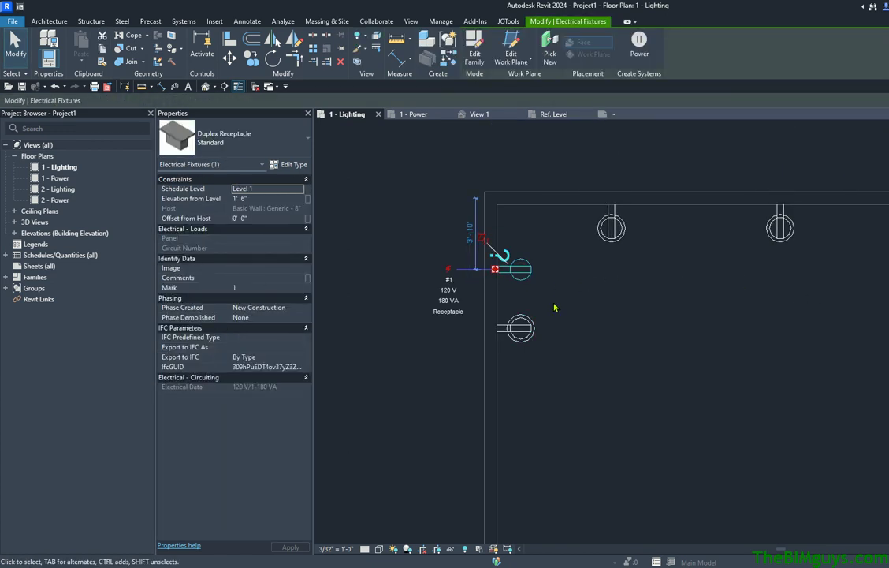
key(c)
key(s)
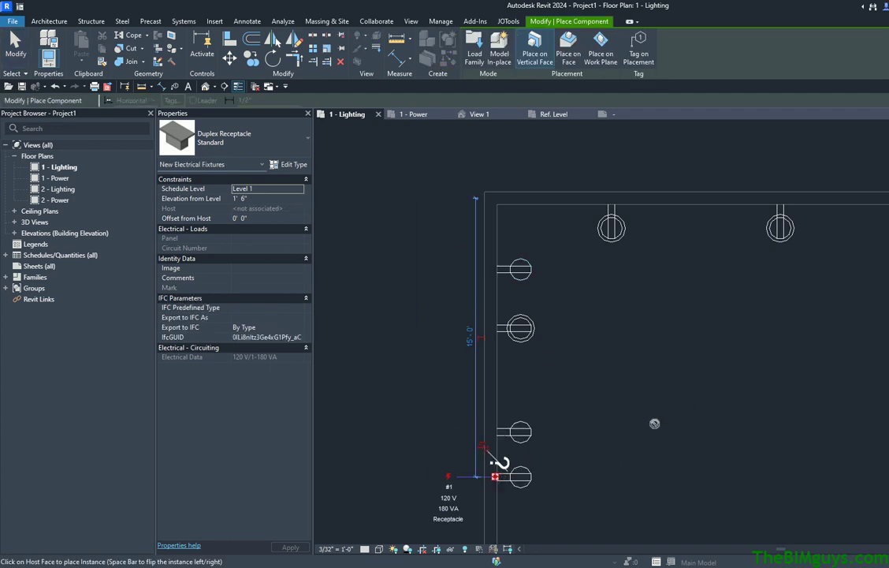
key(Escape)
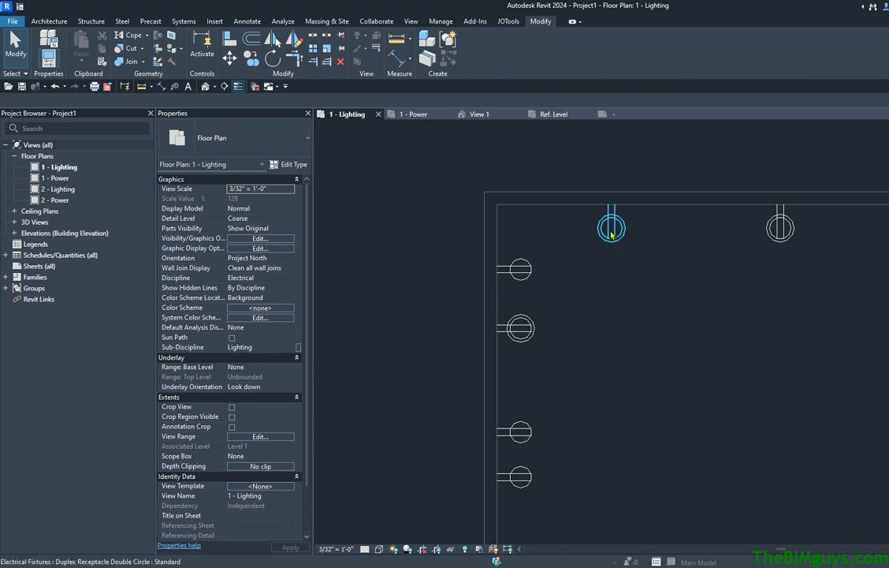
click(612, 234)
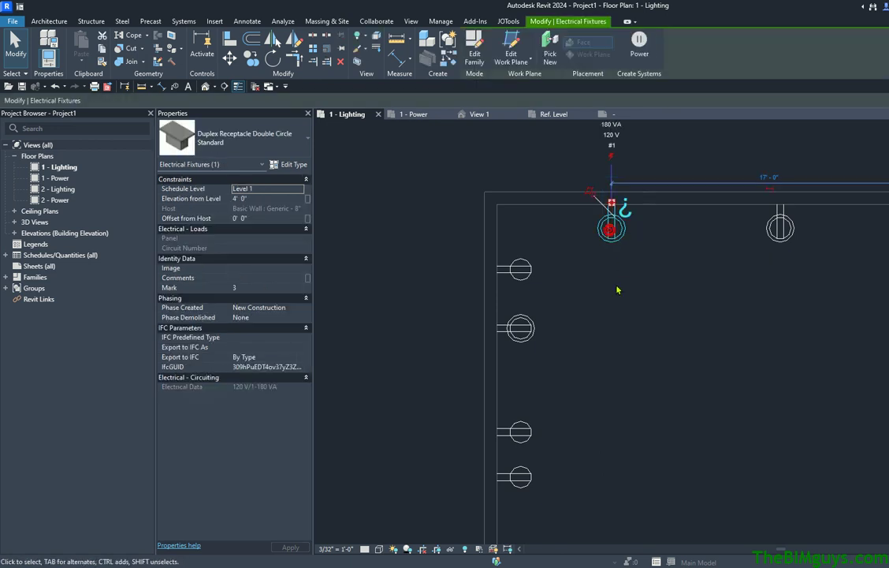
click(291, 164)
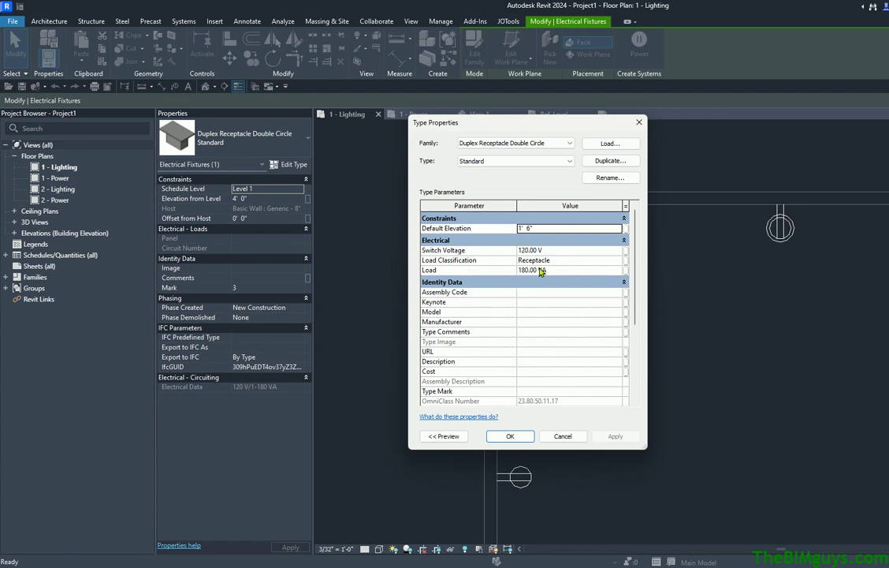
click(562, 438)
click(683, 337)
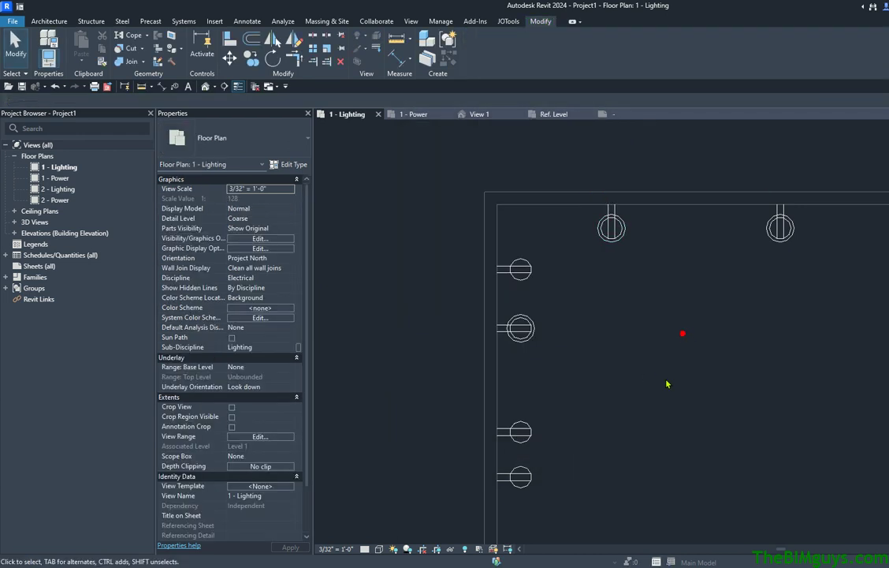